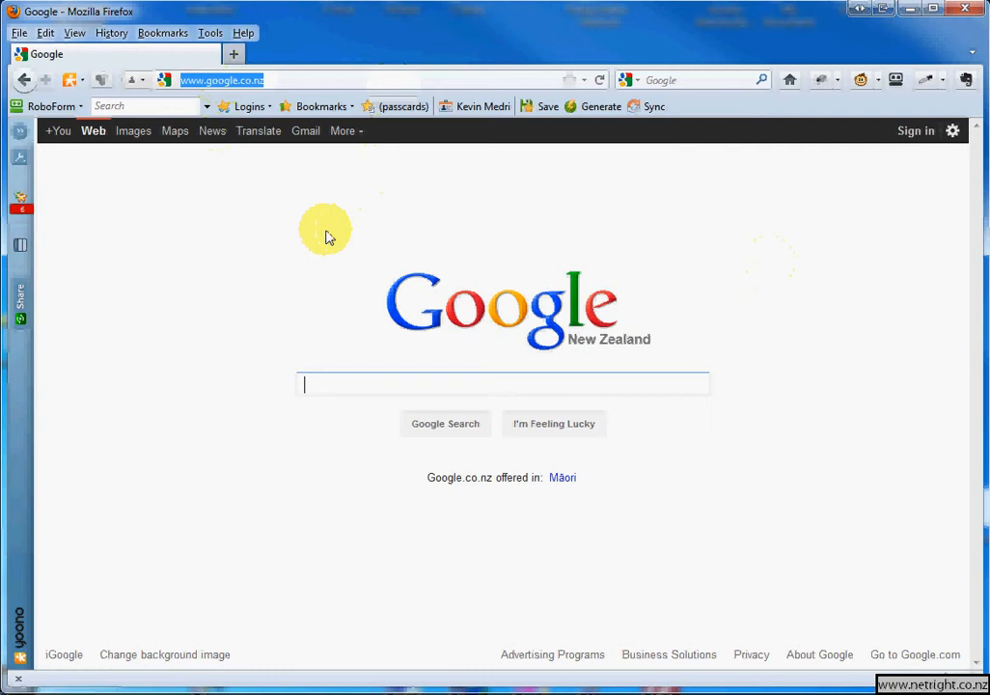
pyautogui.write('www.agnutr')
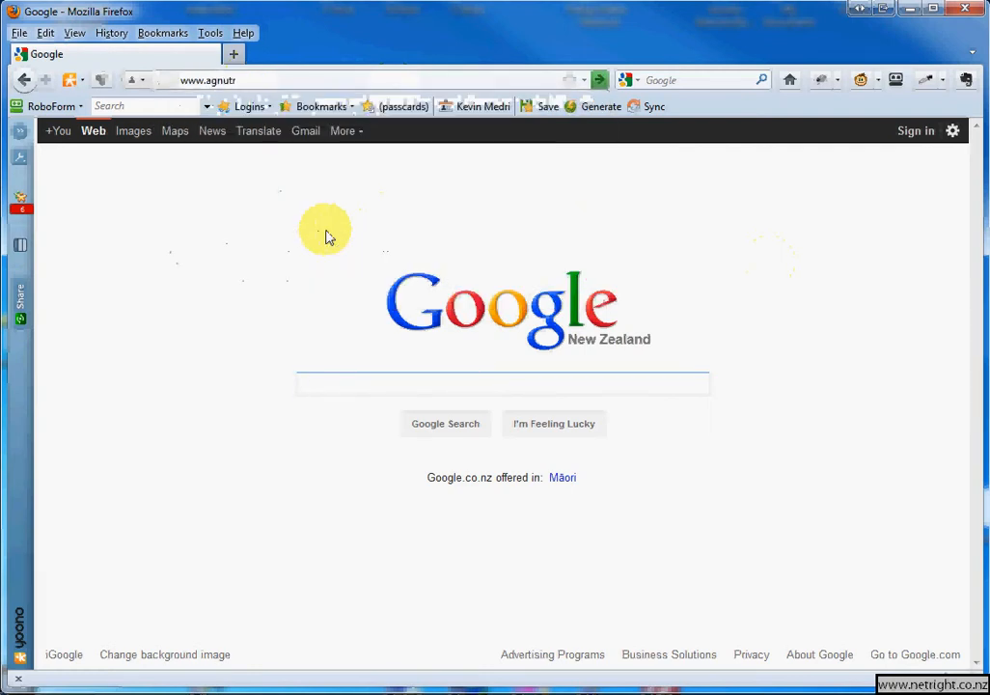
pyautogui.write('i.co.nz/administrator')
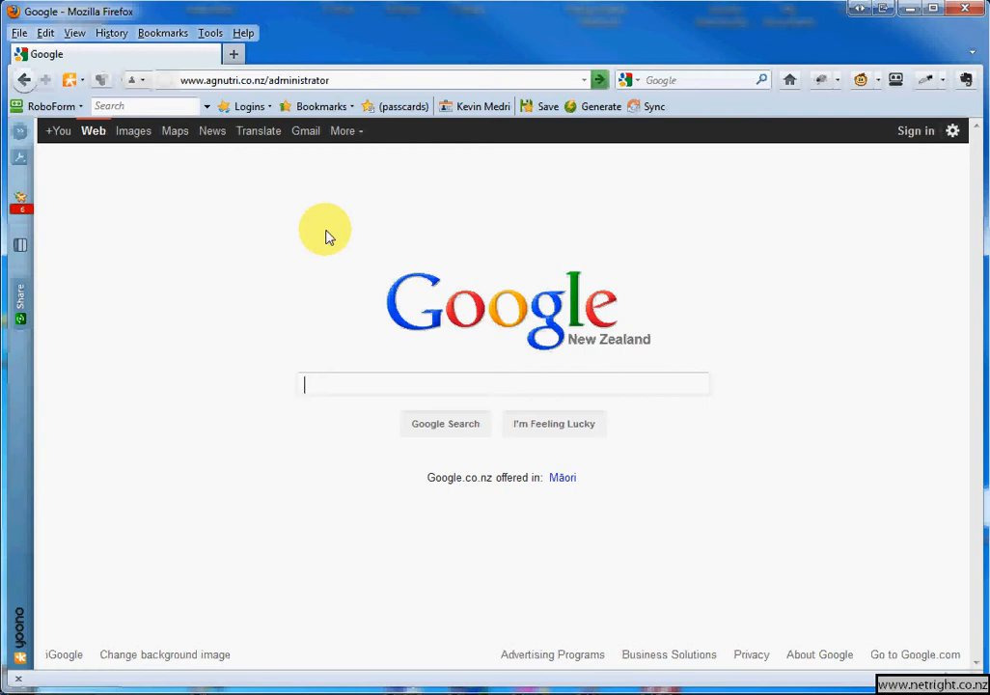
pyautogui.press('Return')
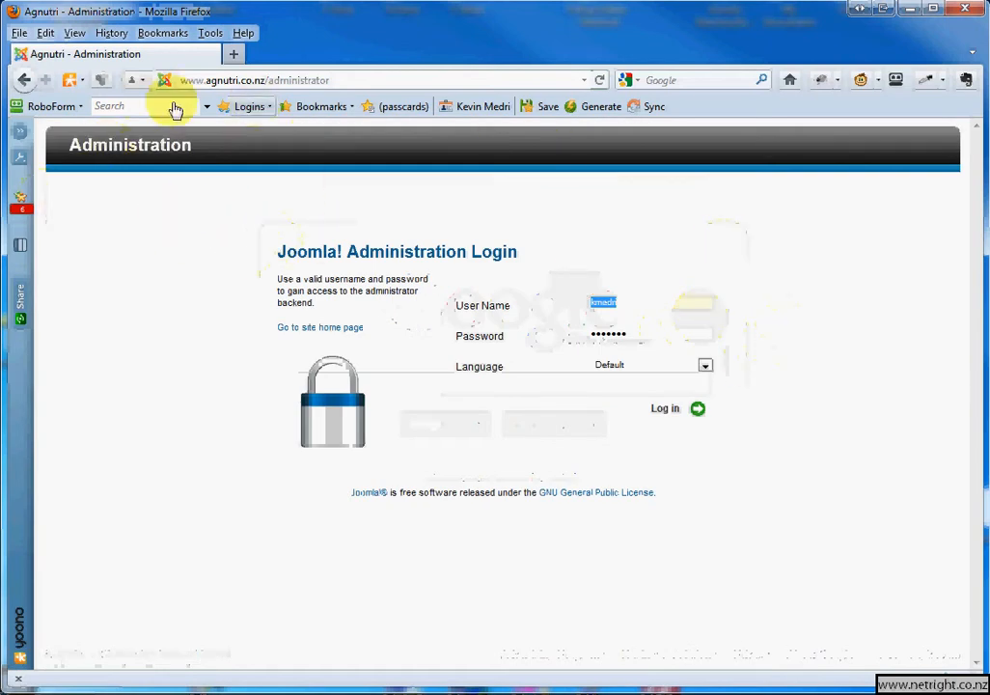
pyautogui.rightClick(150, 217)
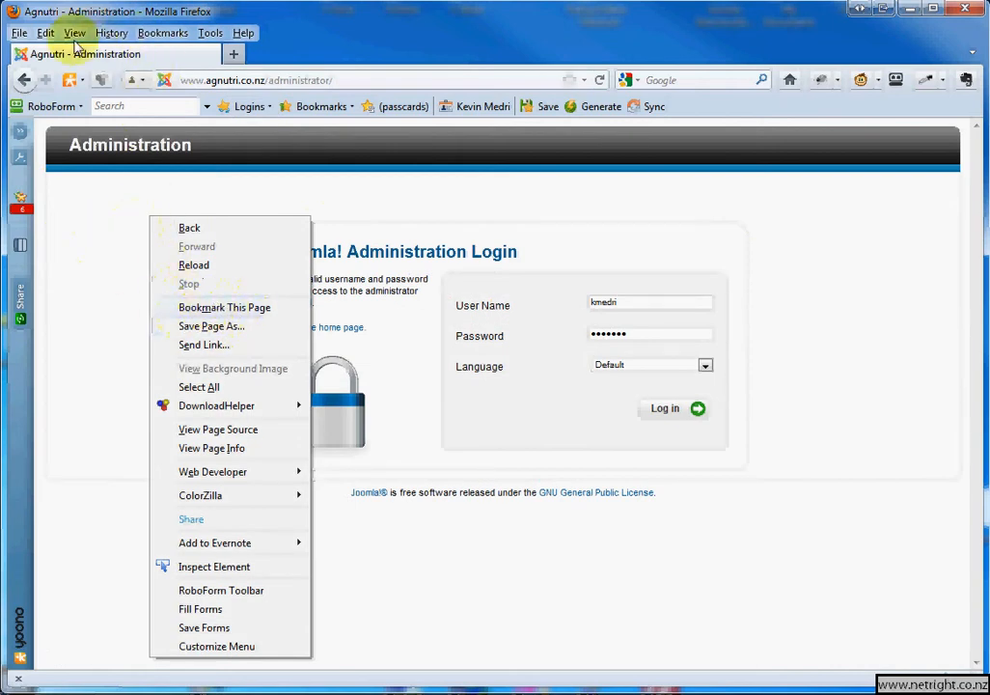
pyautogui.click(108, 308)
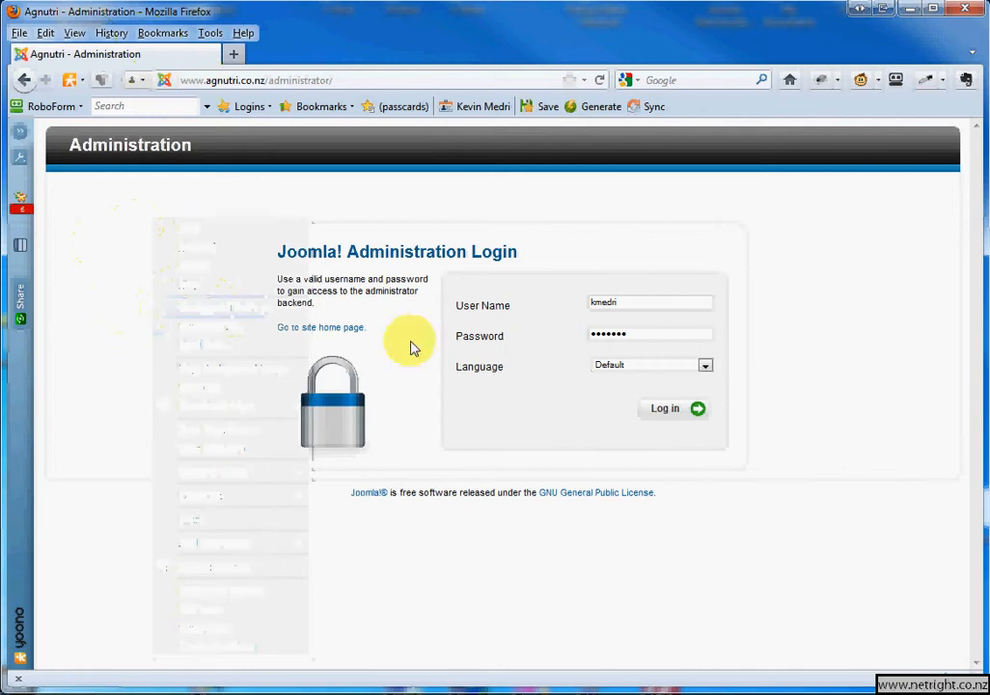
pyautogui.click(668, 409)
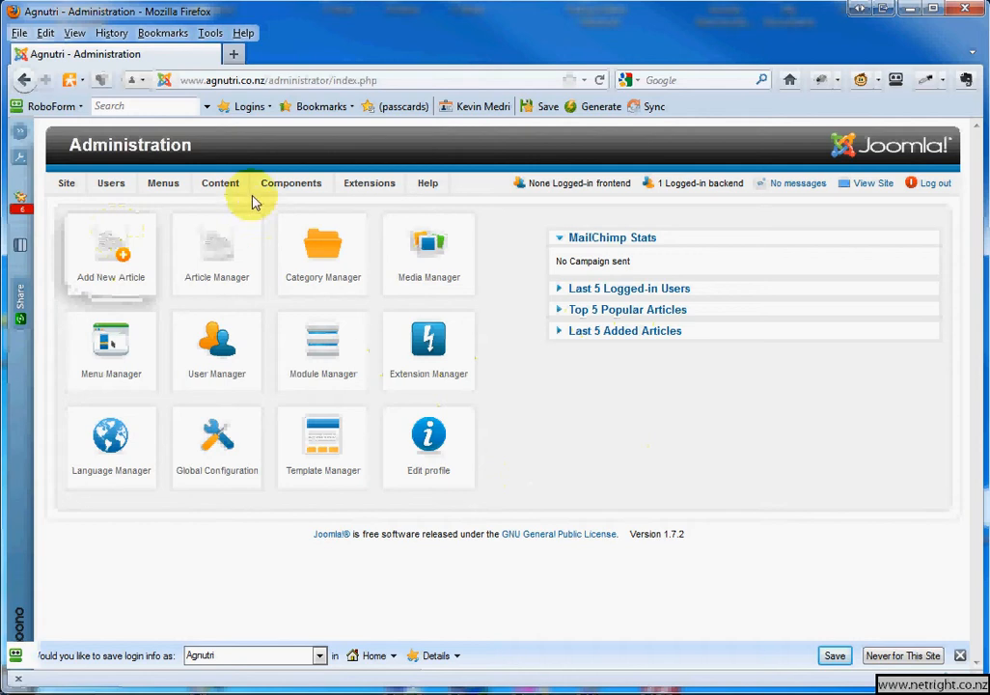
# - Open the Article Manager and look over the list of site articles
pyautogui.moveTo(220, 185)
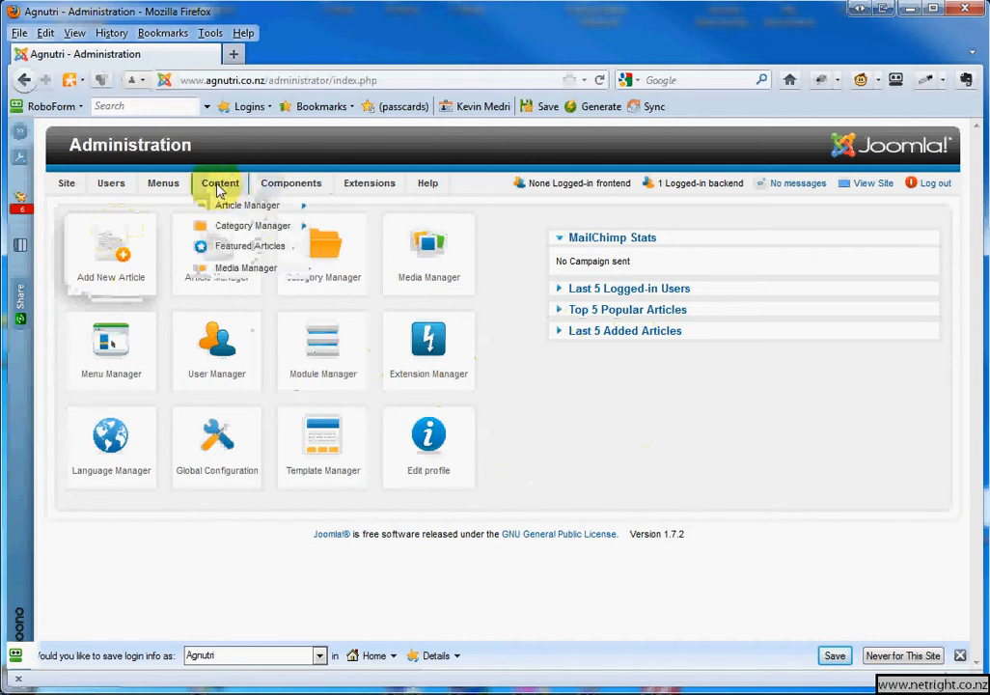
pyautogui.moveTo(222, 211)
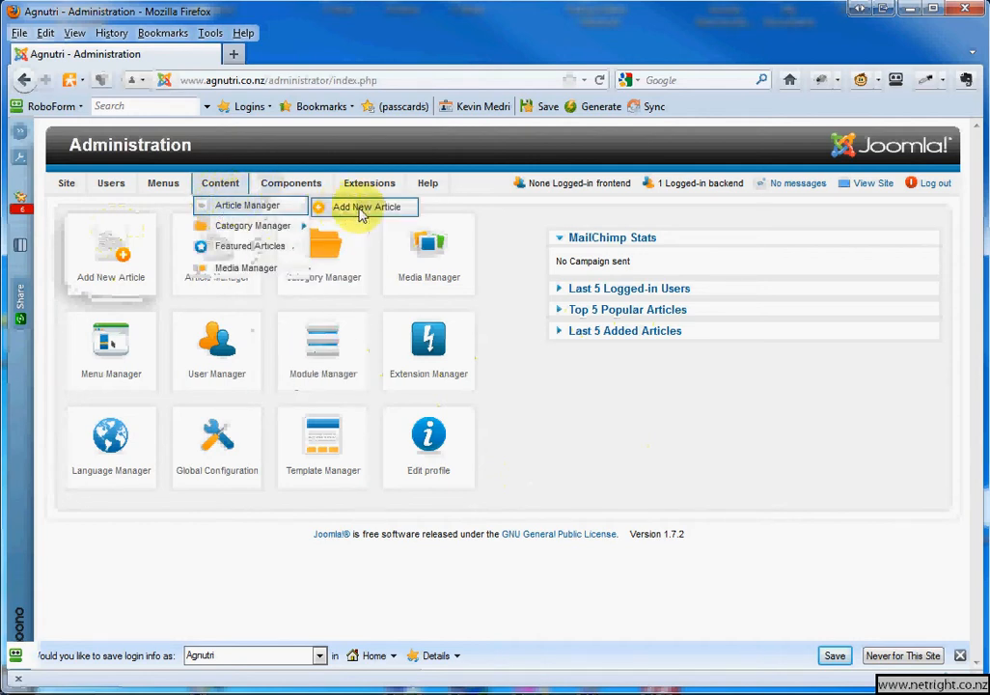
pyautogui.click(228, 212)
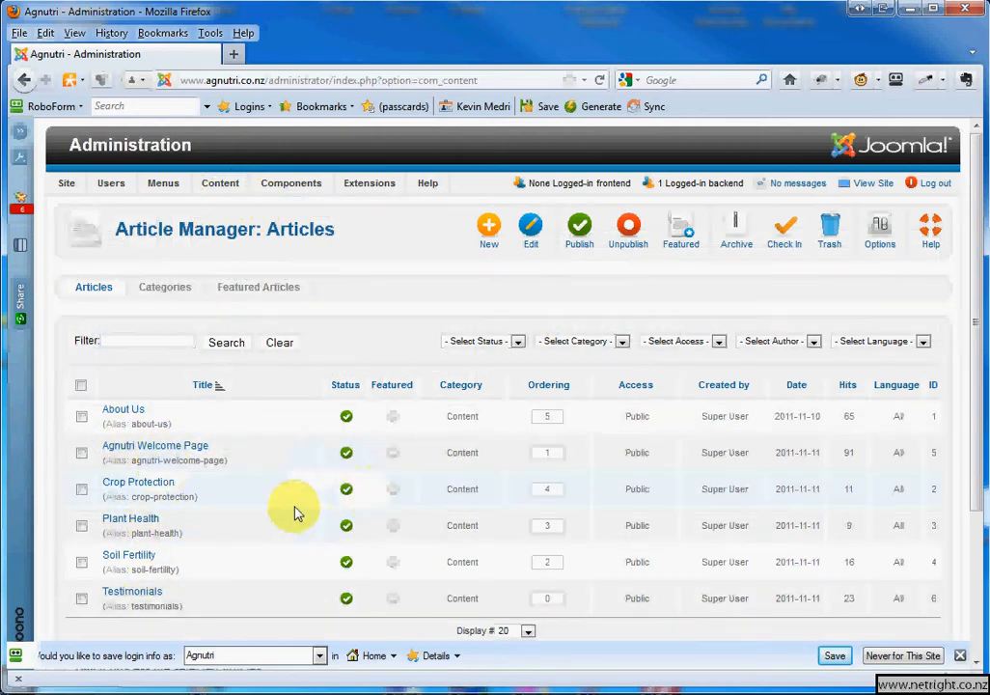
pyautogui.scroll(-3, 295, 510)
pyautogui.scroll(3, 288, 365)
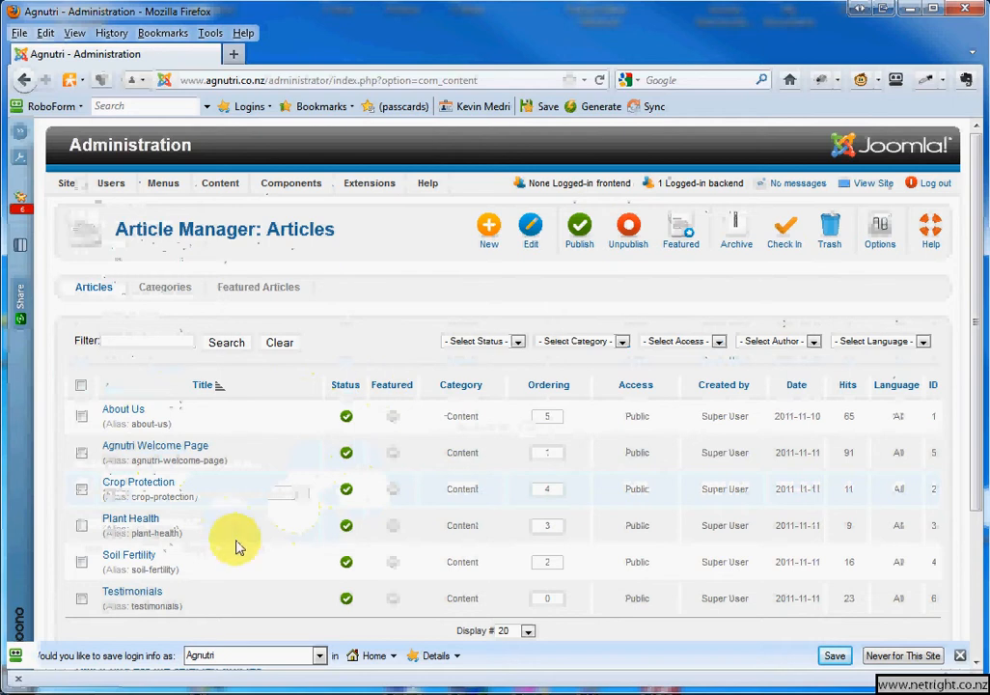
# - Open the About Us article, enlarge its text editor to show the whole content, and save and close the article
pyautogui.click(126, 410)
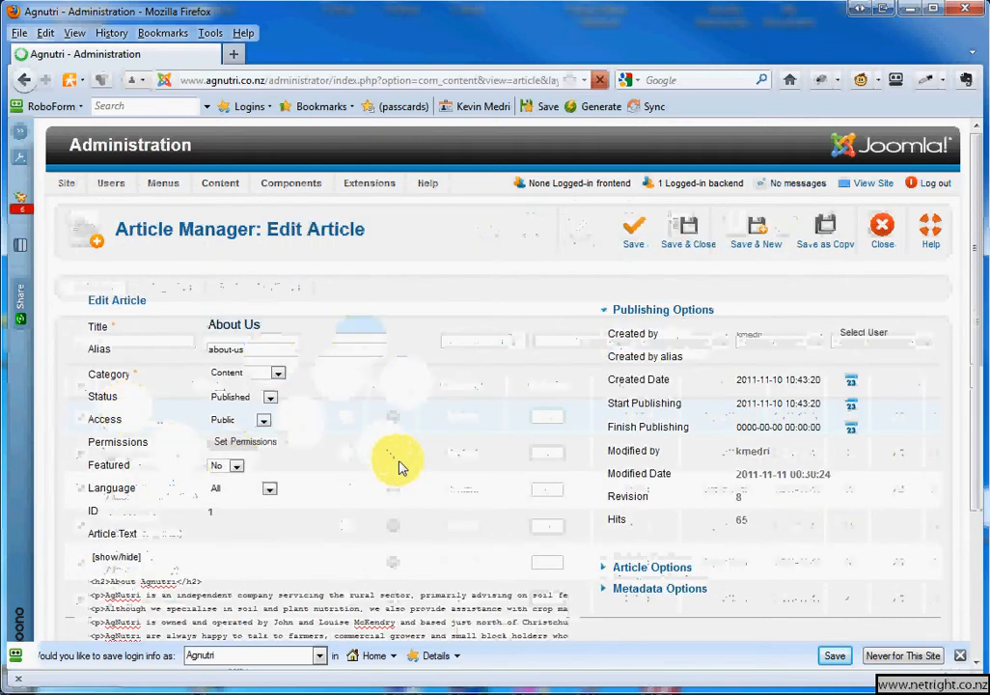
pyautogui.scroll(-10, 398, 461)
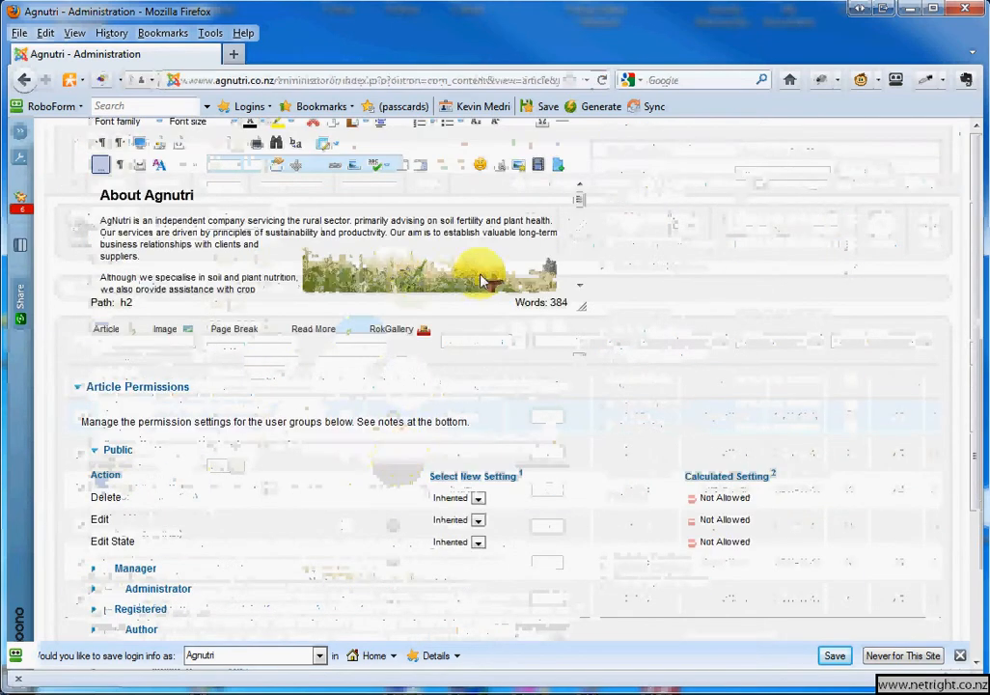
pyautogui.moveTo(582, 309); pyautogui.dragTo(880, 599)
pyautogui.scroll(5, 822, 579)
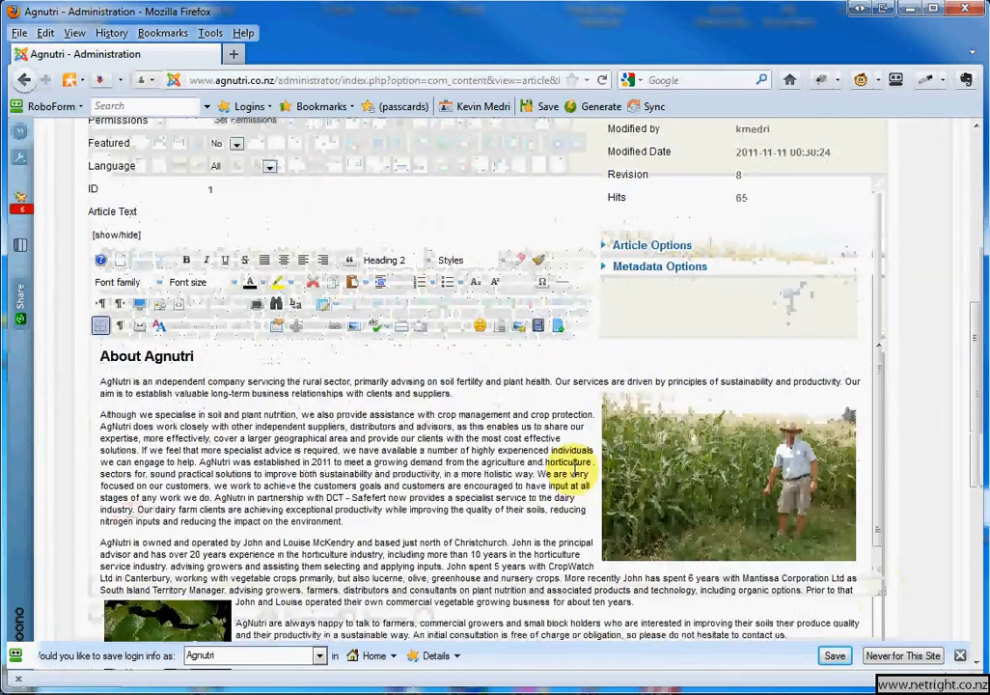
pyautogui.scroll(-5, 358, 547)
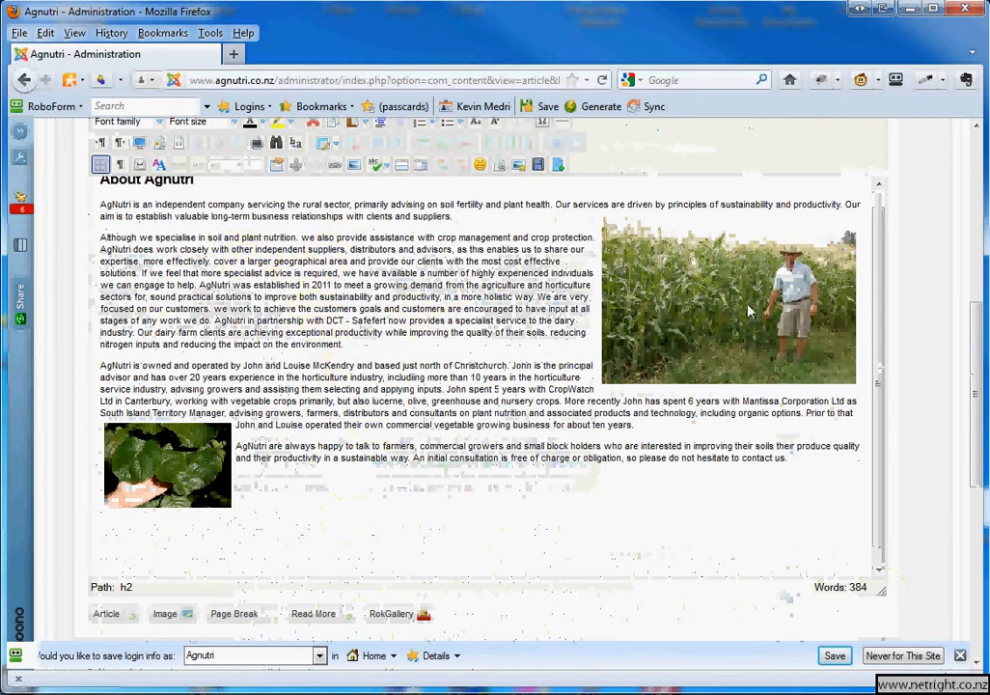
pyautogui.scroll(5, 376, 386)
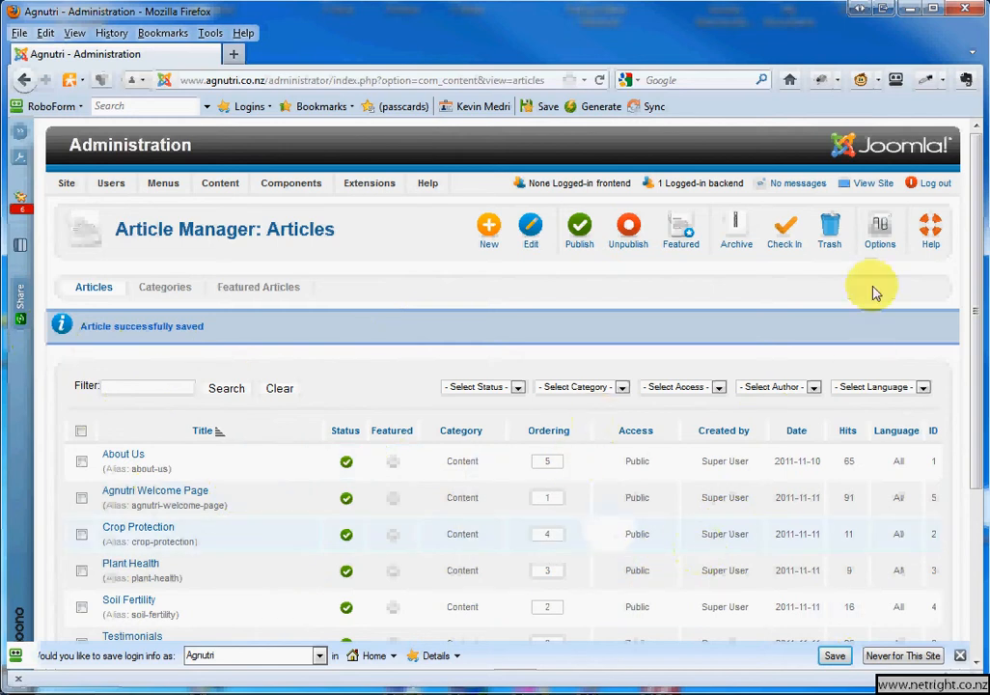
# - View the live site and examine the published About Us page from end to end
pyautogui.click(874, 185)
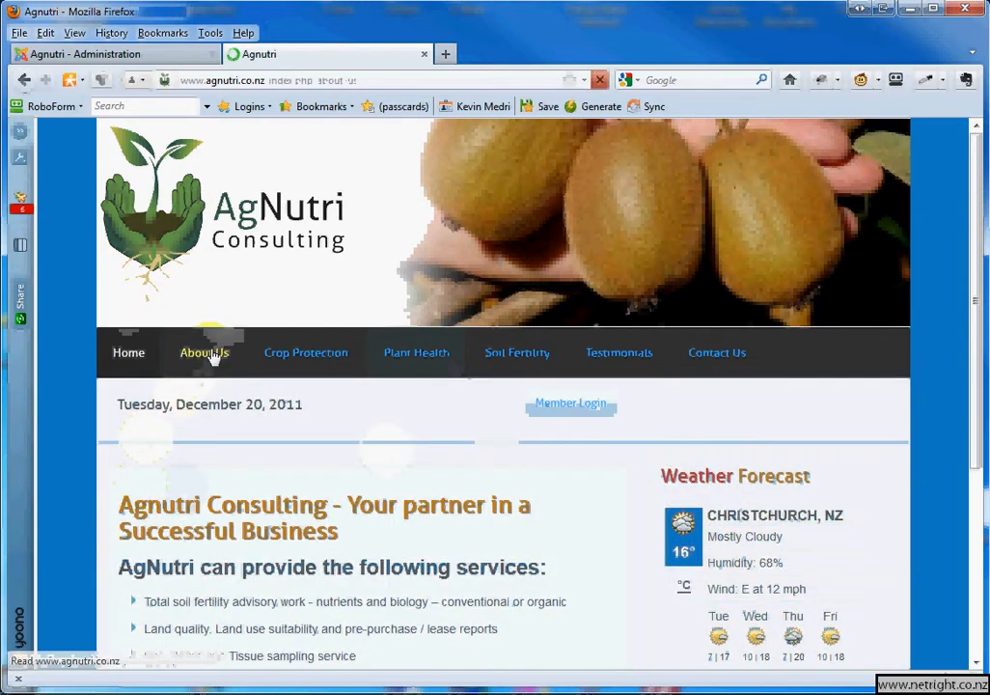
pyautogui.scroll(-10, 337, 482)
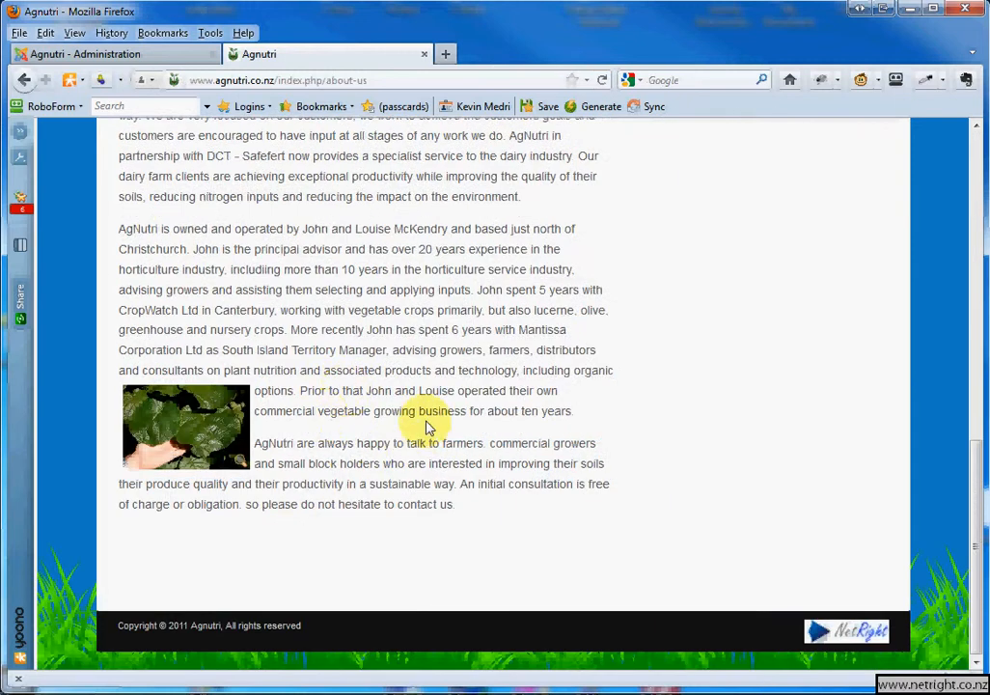
pyautogui.scroll(10, 398, 420)
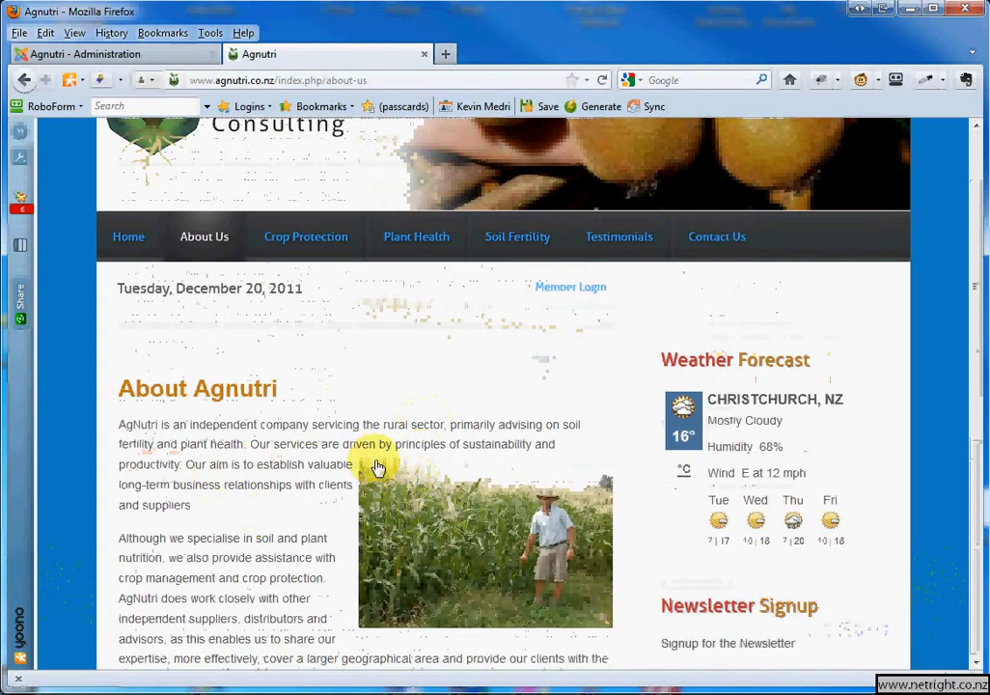
pyautogui.scroll(3, 376, 465)
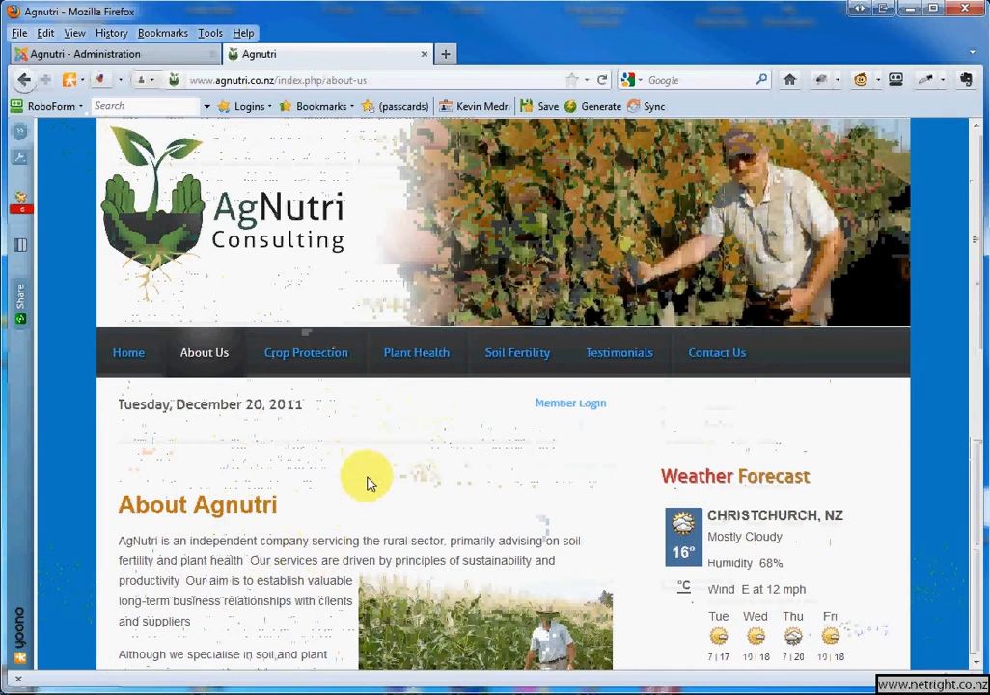
# - Return to the administration and start a new article titled "My New Article"
pyautogui.click(94, 55)
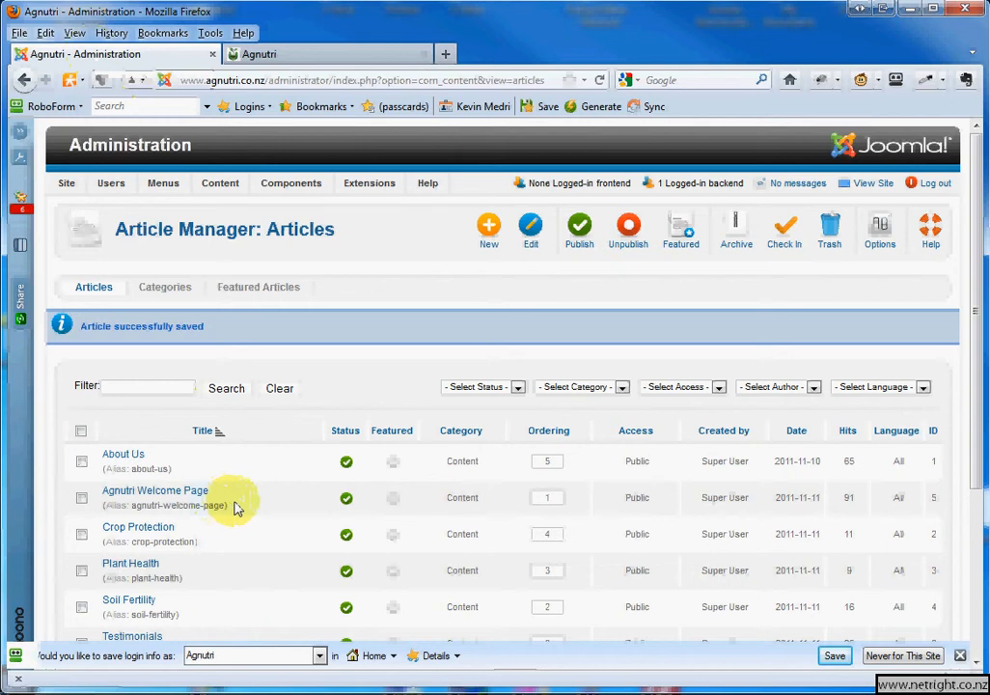
pyautogui.click(490, 236)
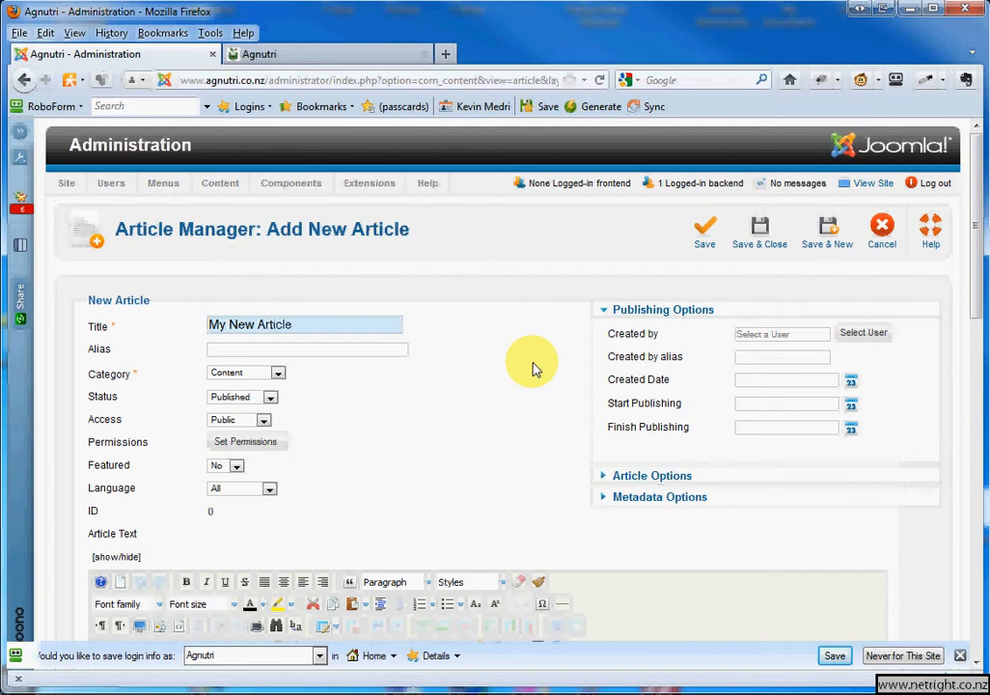
# - Examine the status choices for the new article, leave it set to Published, and look over the publishing options
pyautogui.scroll(-3, 514, 407)
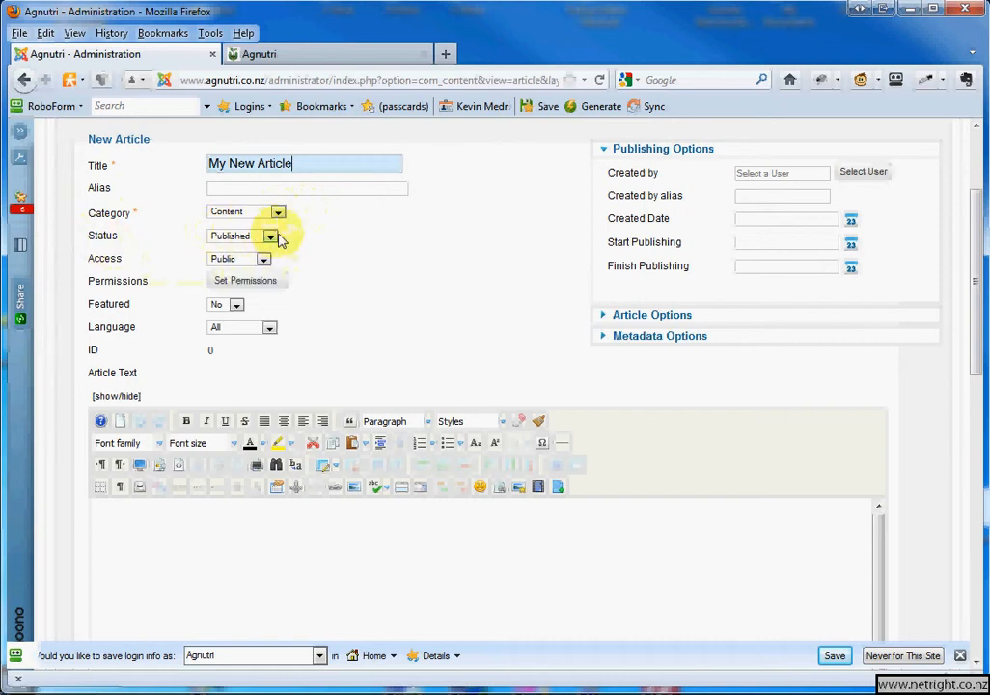
pyautogui.click(271, 239)
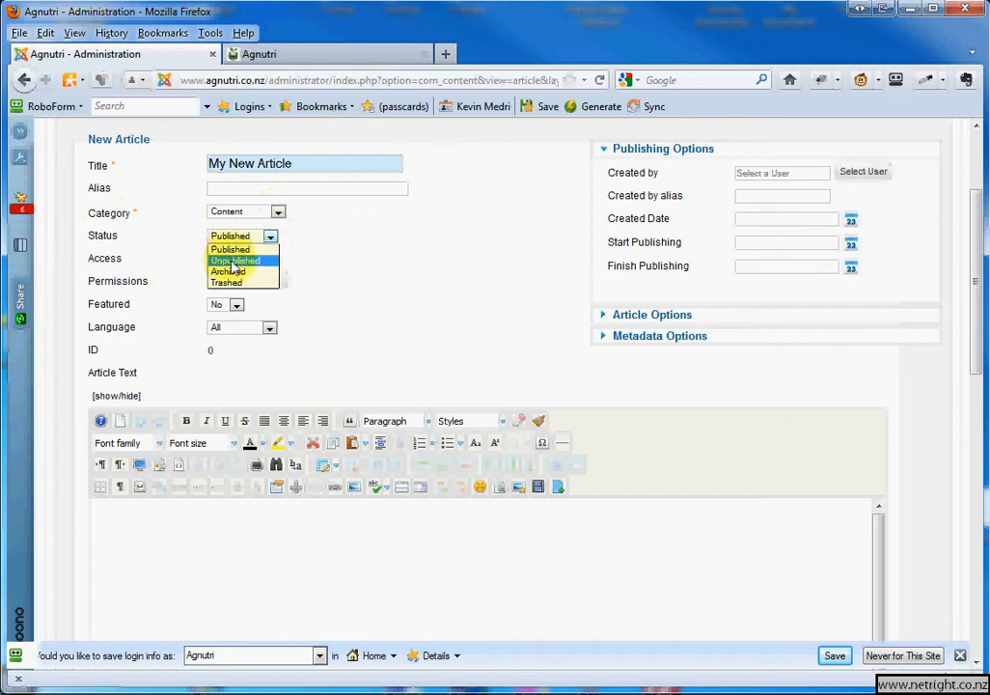
pyautogui.click(271, 241)
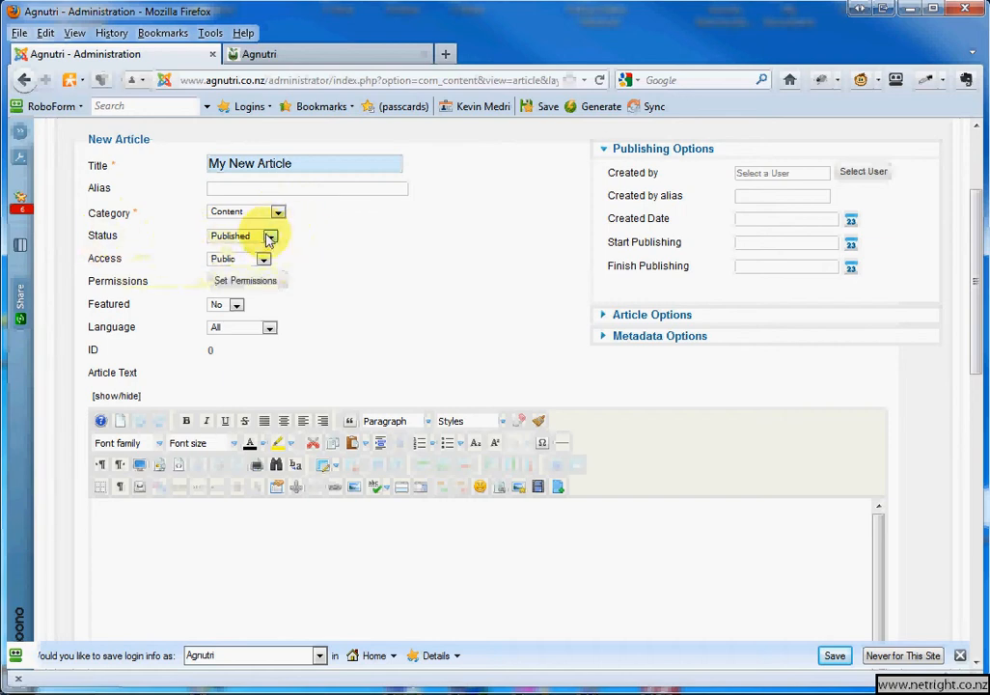
pyautogui.click(271, 238)
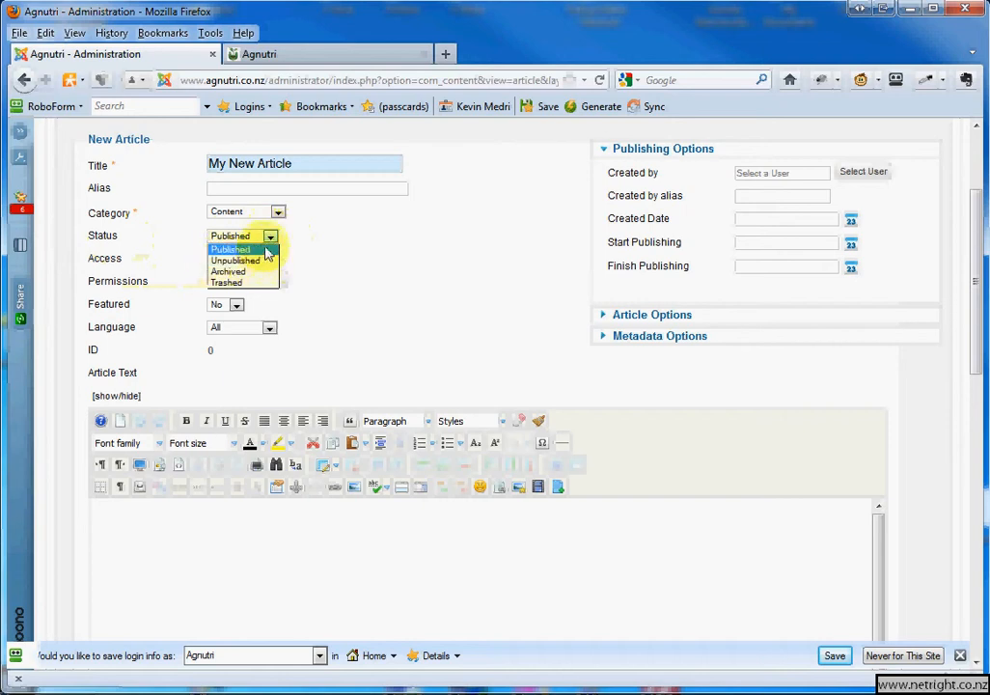
pyautogui.click(271, 239)
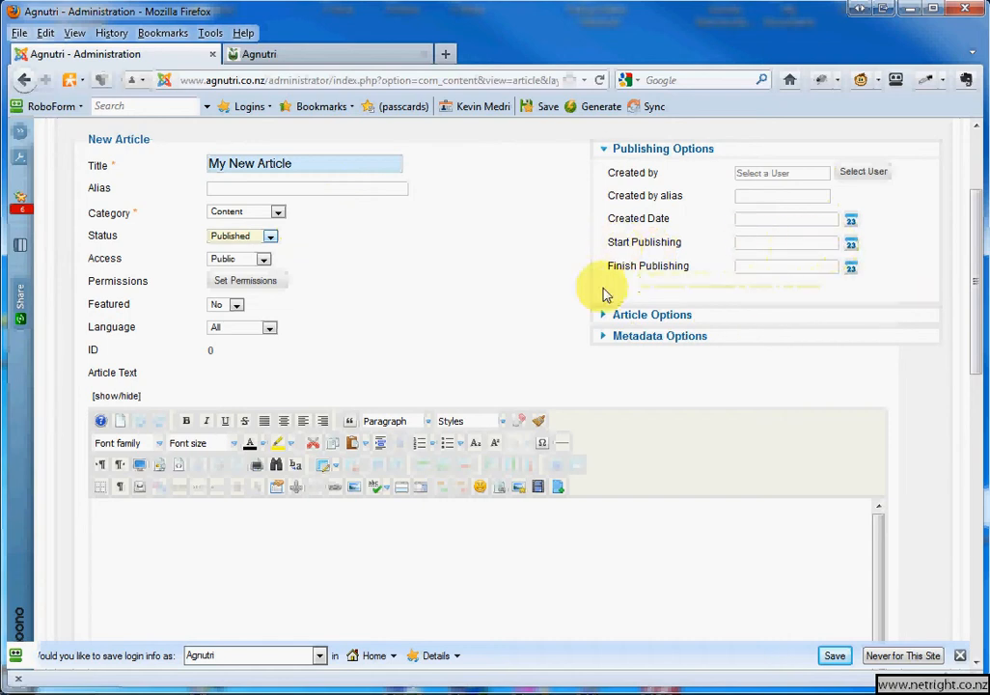
pyautogui.moveTo(647, 277)
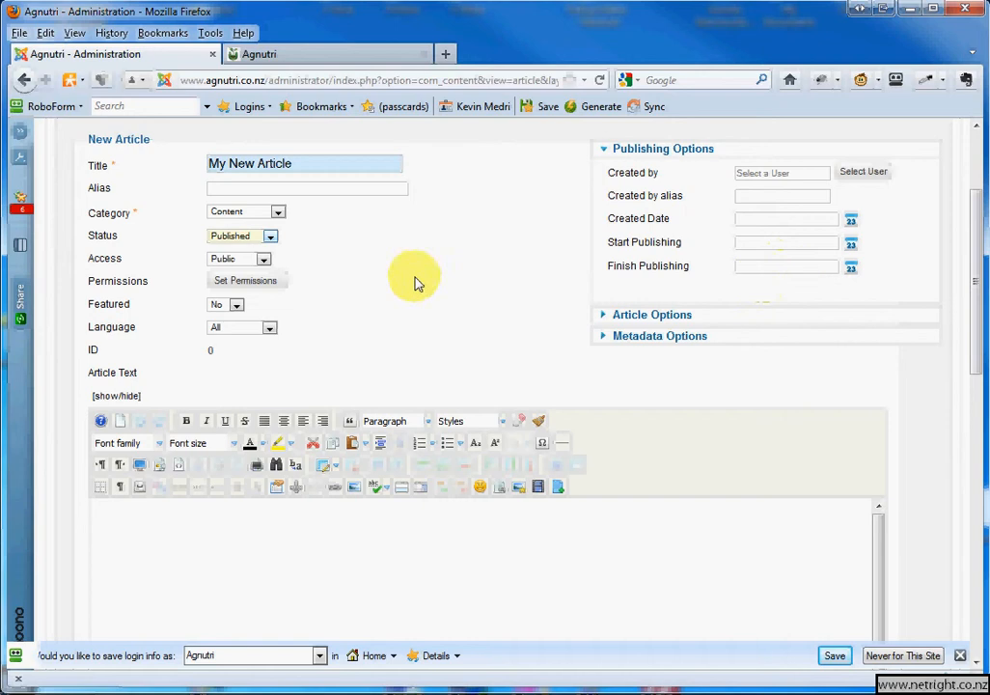
# - Enter "My New Article" as the first line of the article text
pyautogui.click(384, 537)
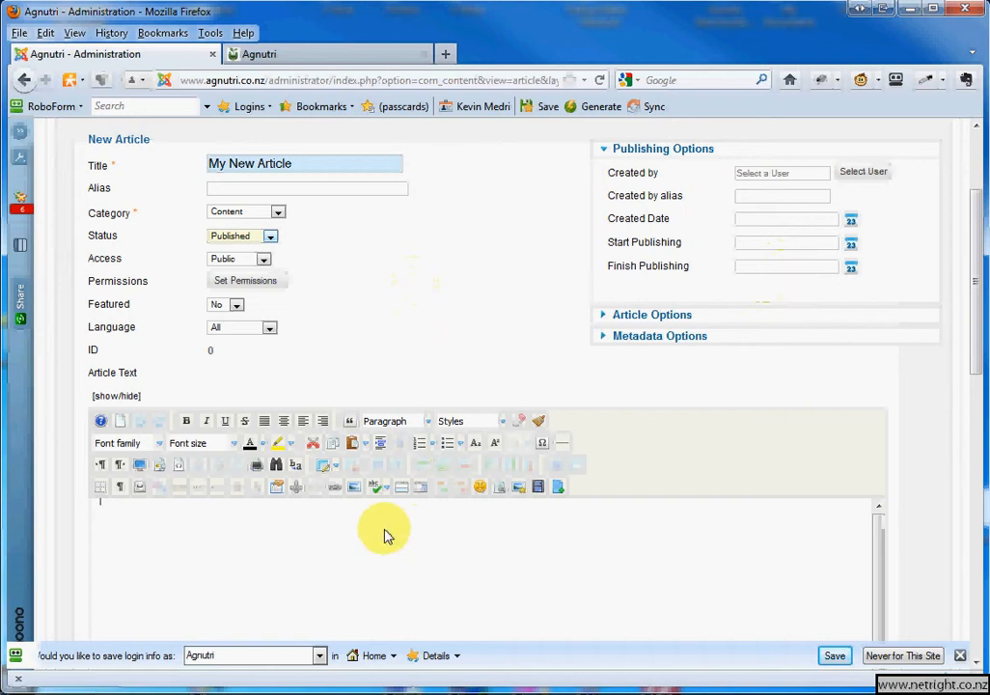
pyautogui.scroll(-3, 400, 325)
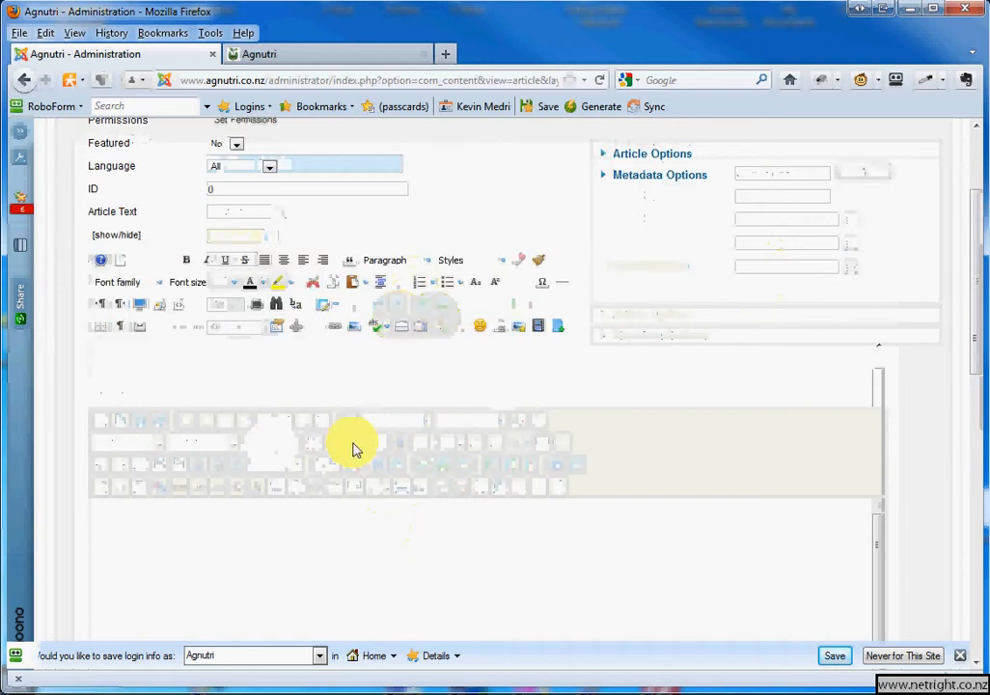
pyautogui.scroll(-3, 579, 401)
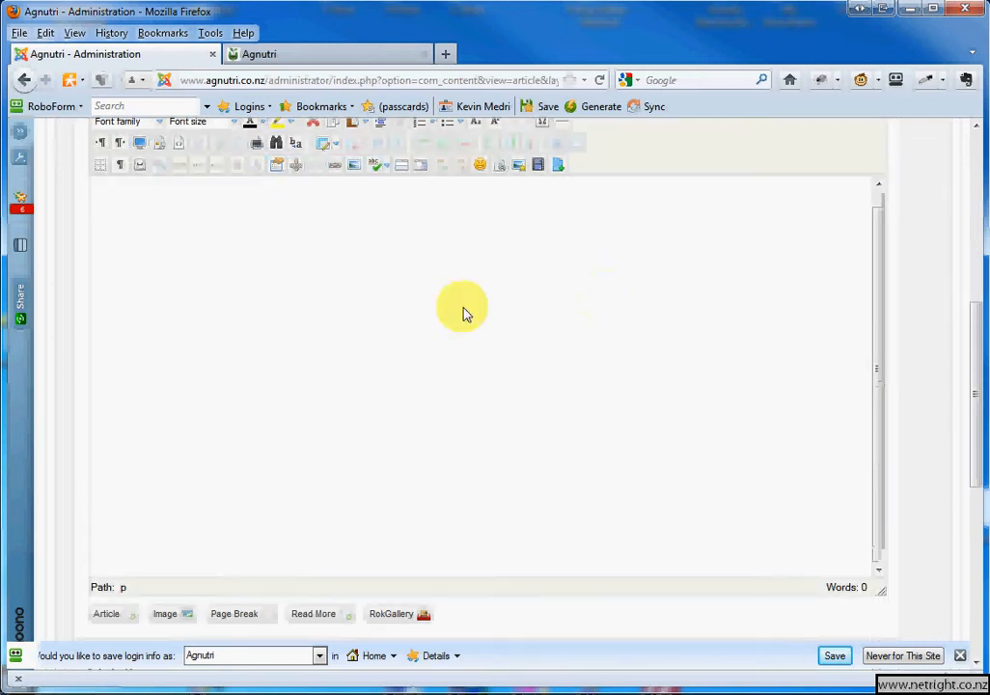
pyautogui.scroll(3, 241, 354)
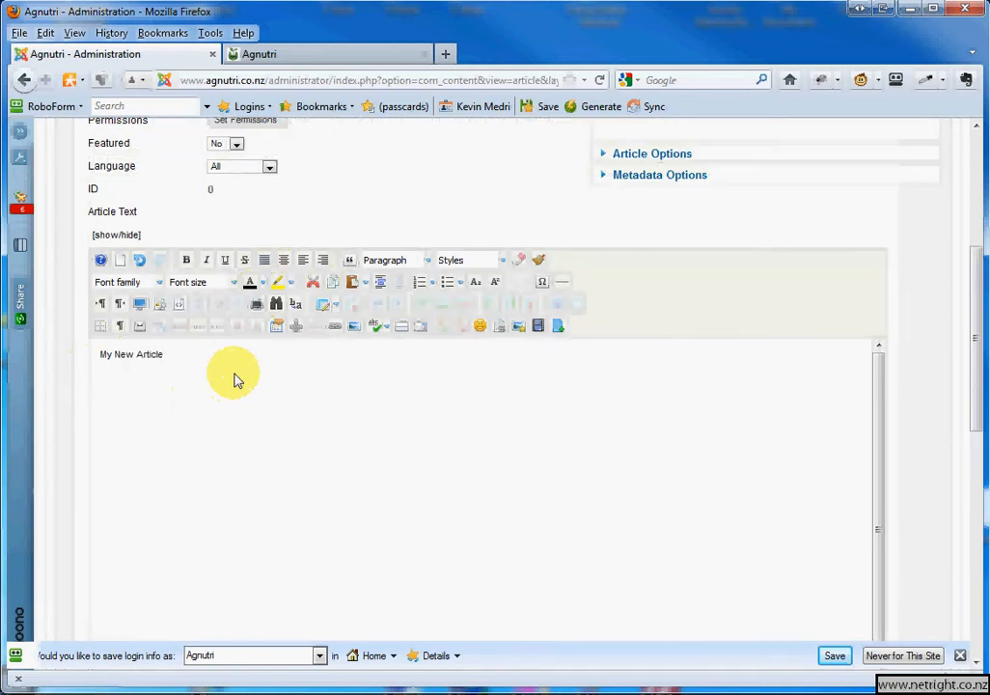
# - Format the "My New Article" line in the article text as Heading 2
pyautogui.moveTo(173, 358); pyautogui.dragTo(97, 360)
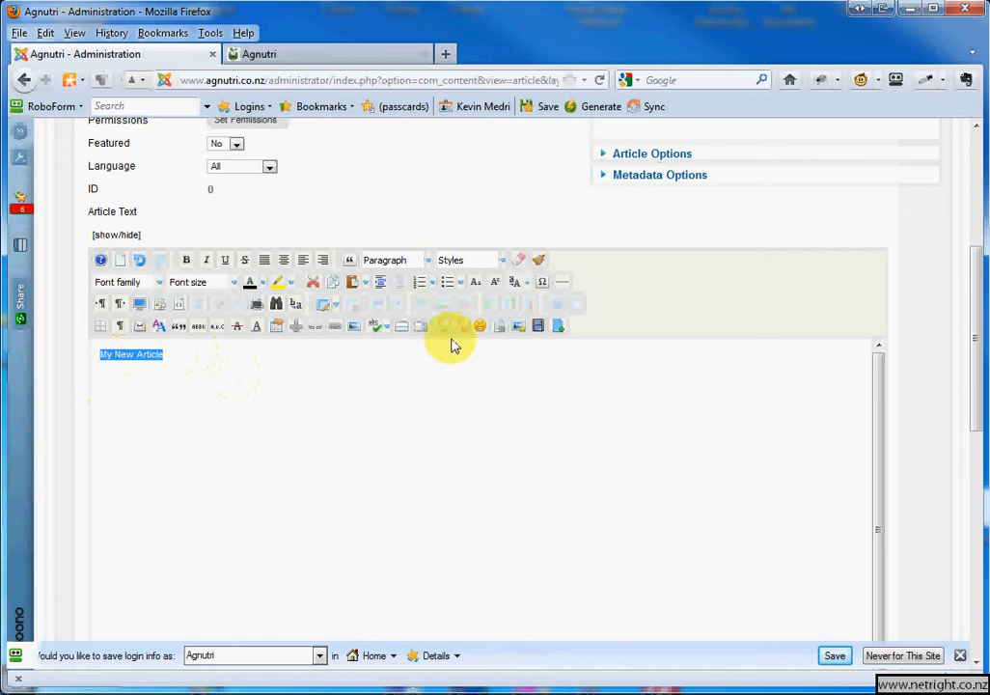
pyautogui.click(428, 262)
pyautogui.moveTo(470, 307); pyautogui.dragTo(471, 331)
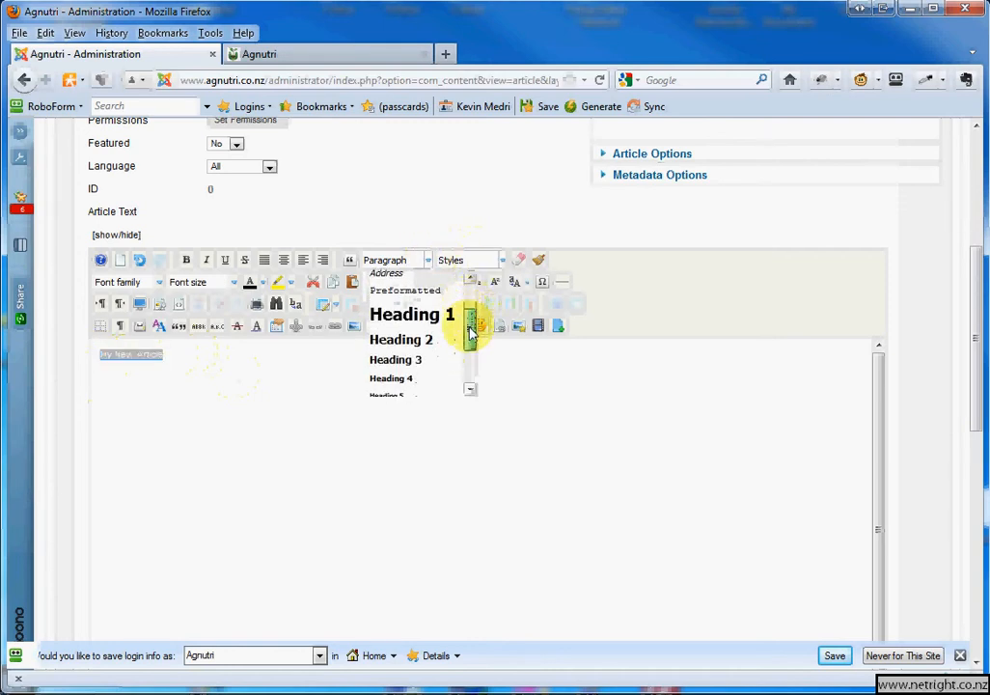
pyautogui.click(406, 344)
# - Add the paragraph "My first text in my new article." below the heading
pyautogui.click(257, 380)
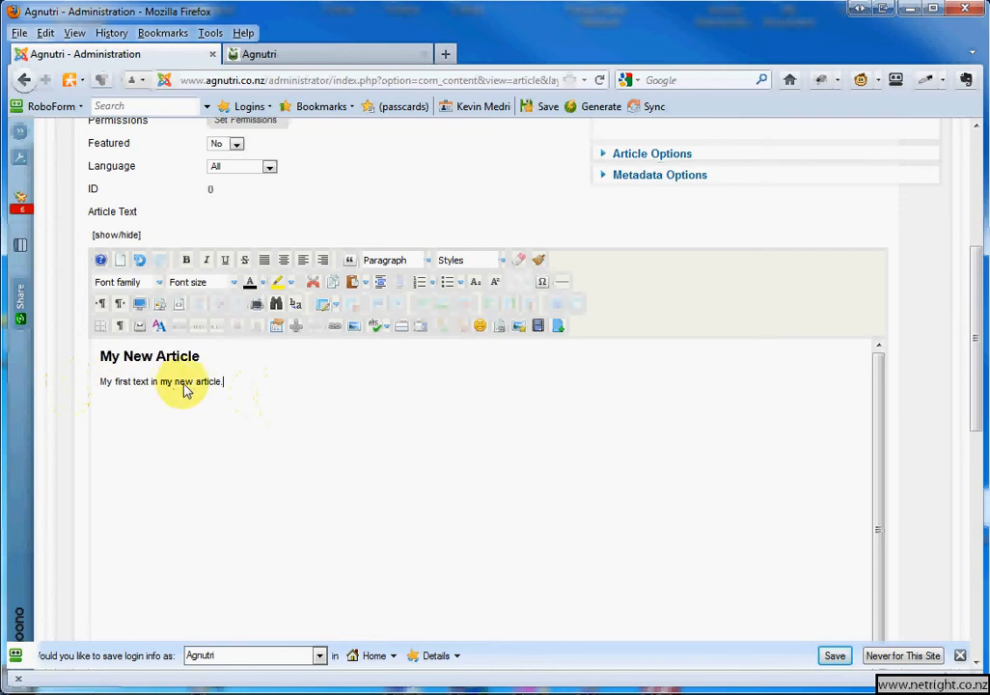
# - Colour the word "article." at the end of the first paragraph red
pyautogui.moveTo(197, 381); pyautogui.dragTo(237, 376)
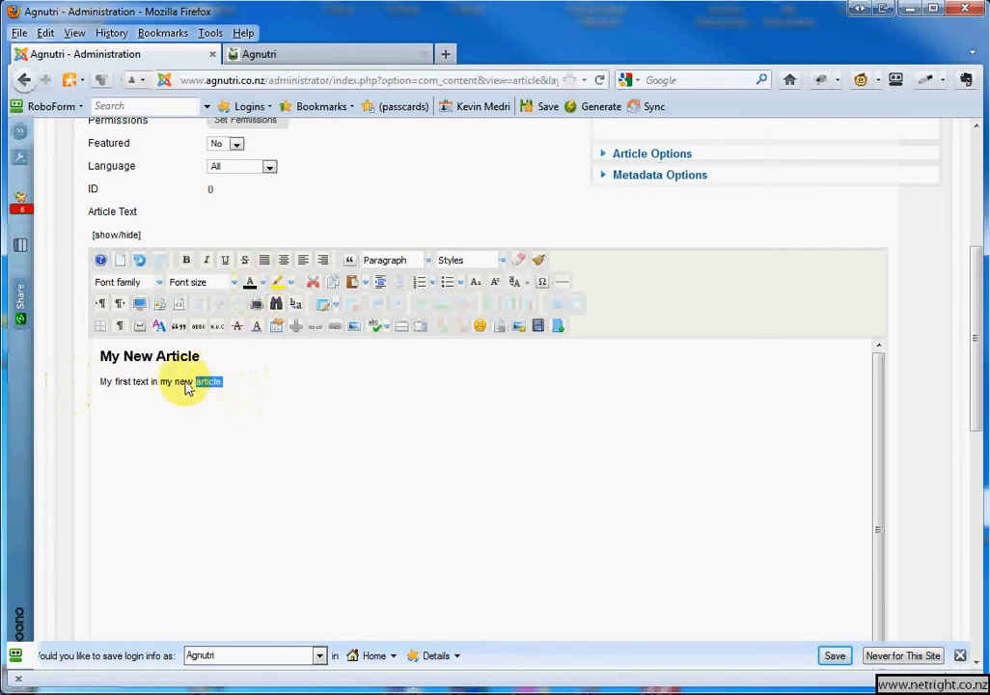
pyautogui.click(265, 282)
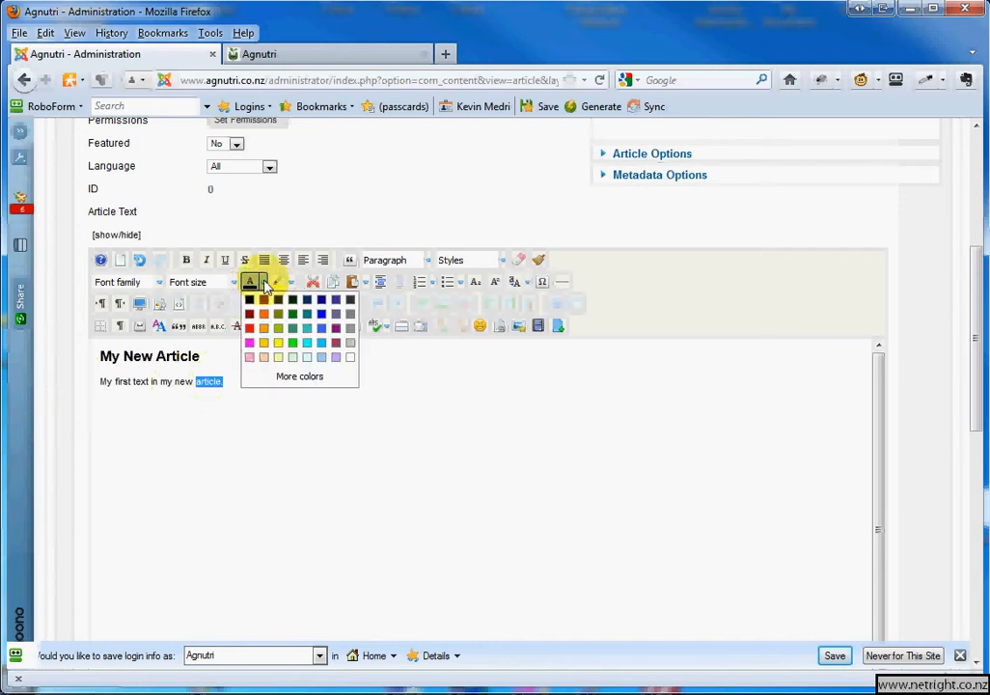
pyautogui.click(250, 333)
pyautogui.click(257, 440)
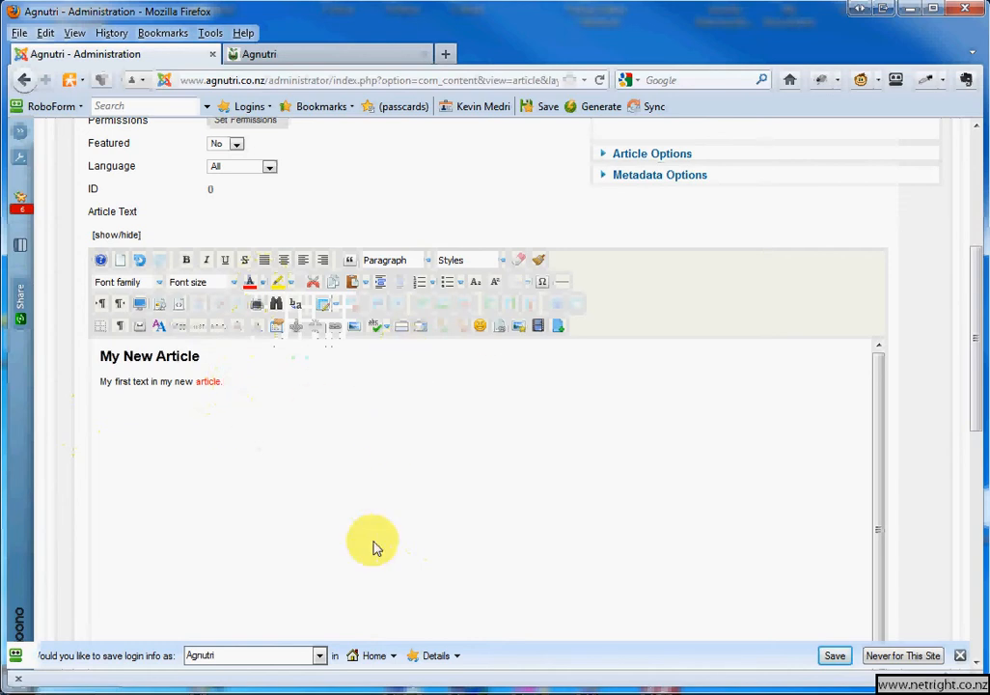
# - Try bold and italic on the paragraph "My first text in my new article." and remove both formats again
pyautogui.moveTo(225, 382); pyautogui.dragTo(106, 387)
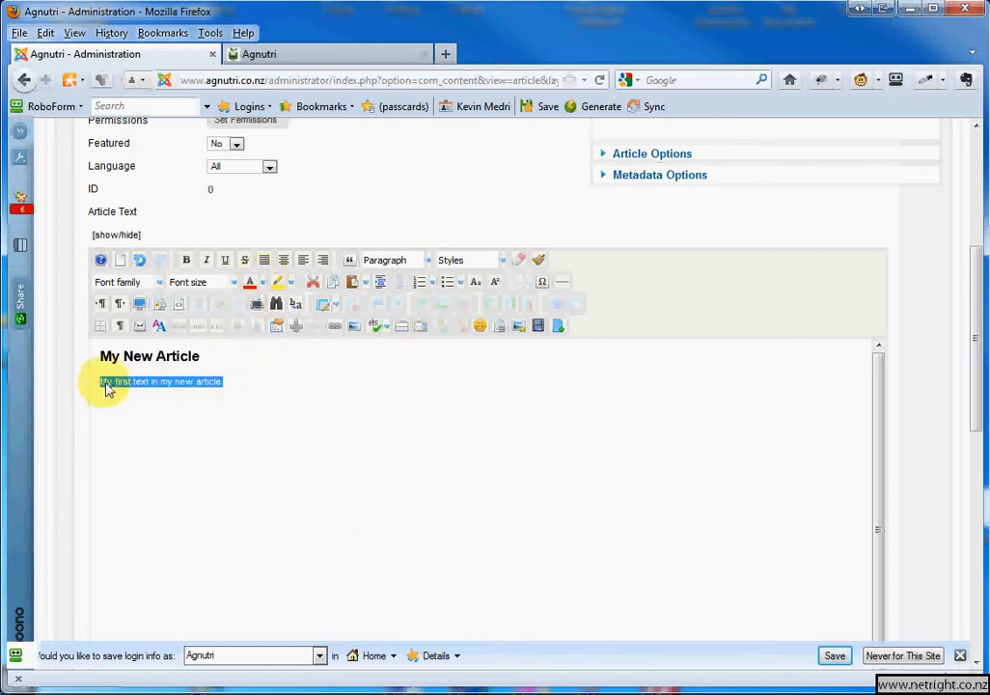
pyautogui.click(186, 260)
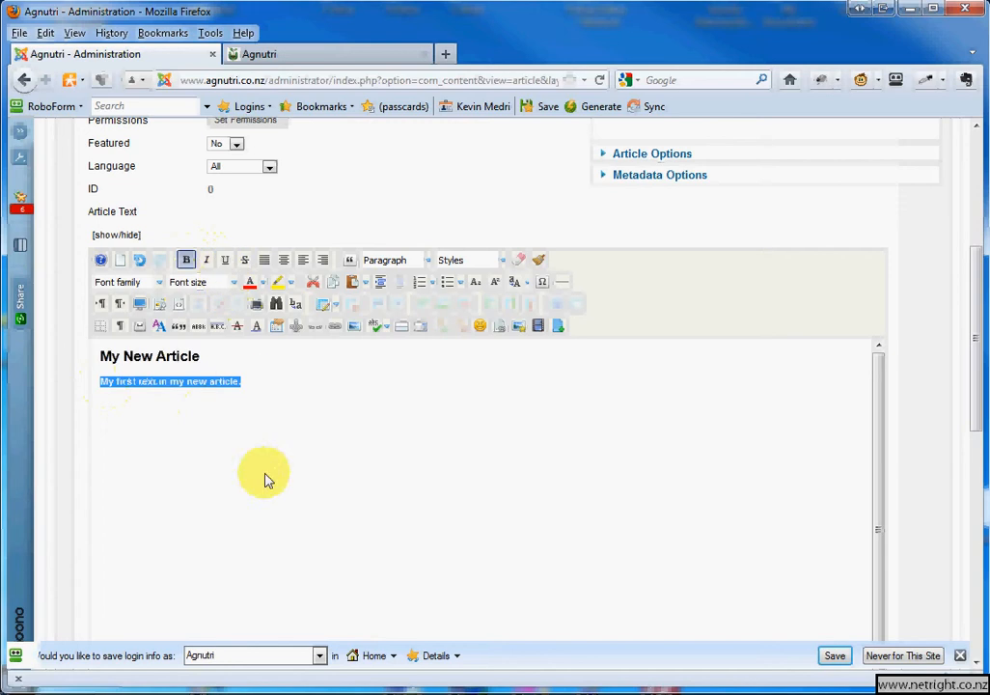
pyautogui.moveTo(265, 427); pyautogui.dragTo(85, 394)
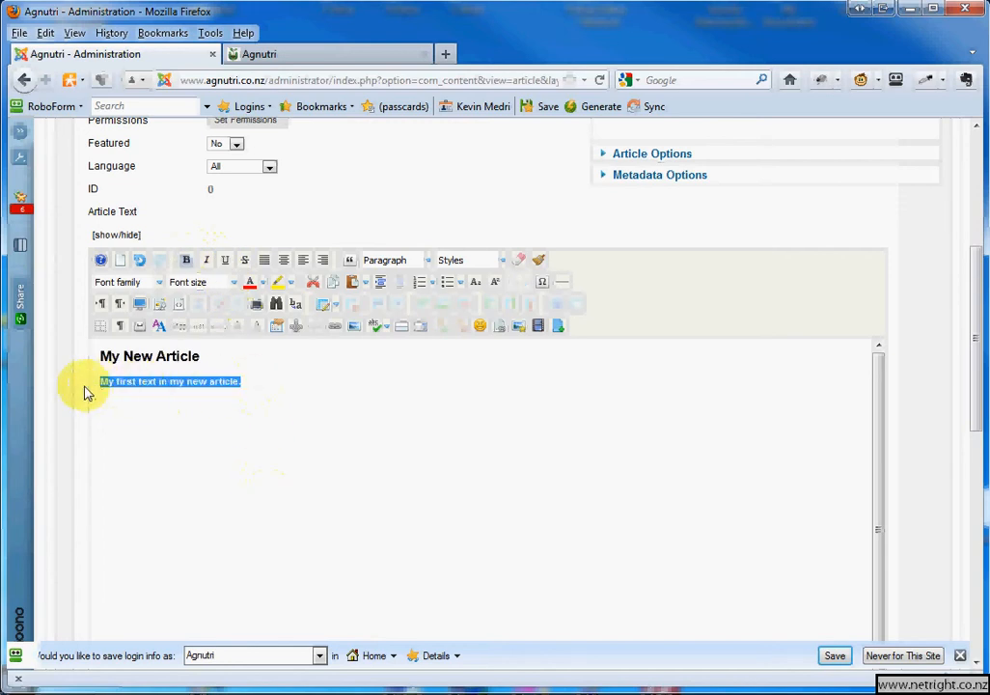
pyautogui.click(206, 259)
pyautogui.click(245, 473)
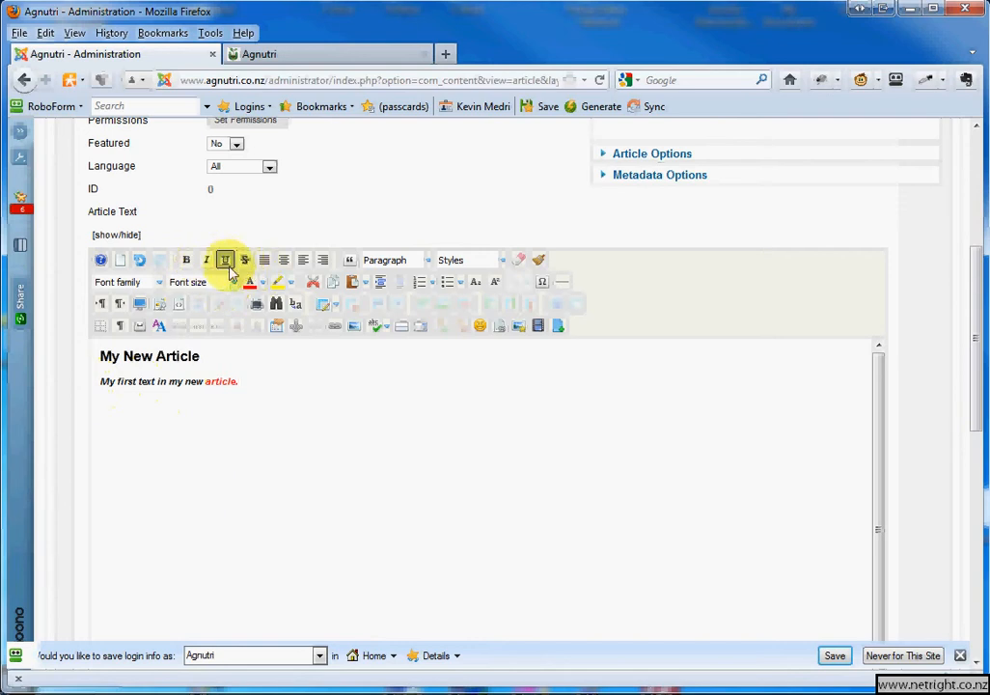
pyautogui.moveTo(271, 389); pyautogui.dragTo(94, 398)
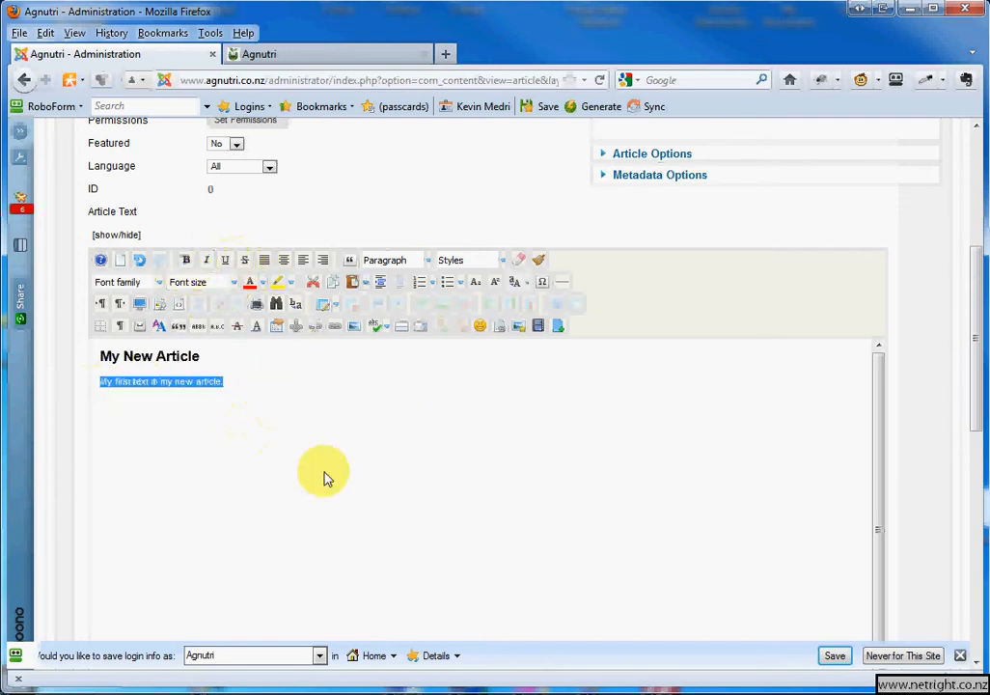
pyautogui.click(286, 398)
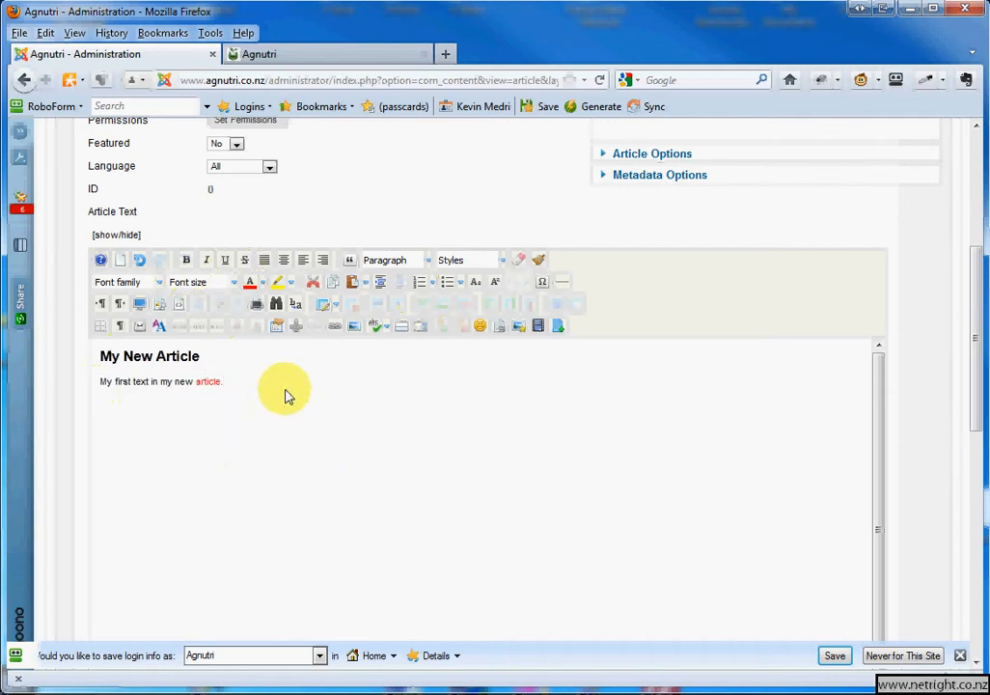
# - Start a new line below the first paragraph, switch to Microsoft Word and copy the line "This is some text from a word document"
pyautogui.press('Return')
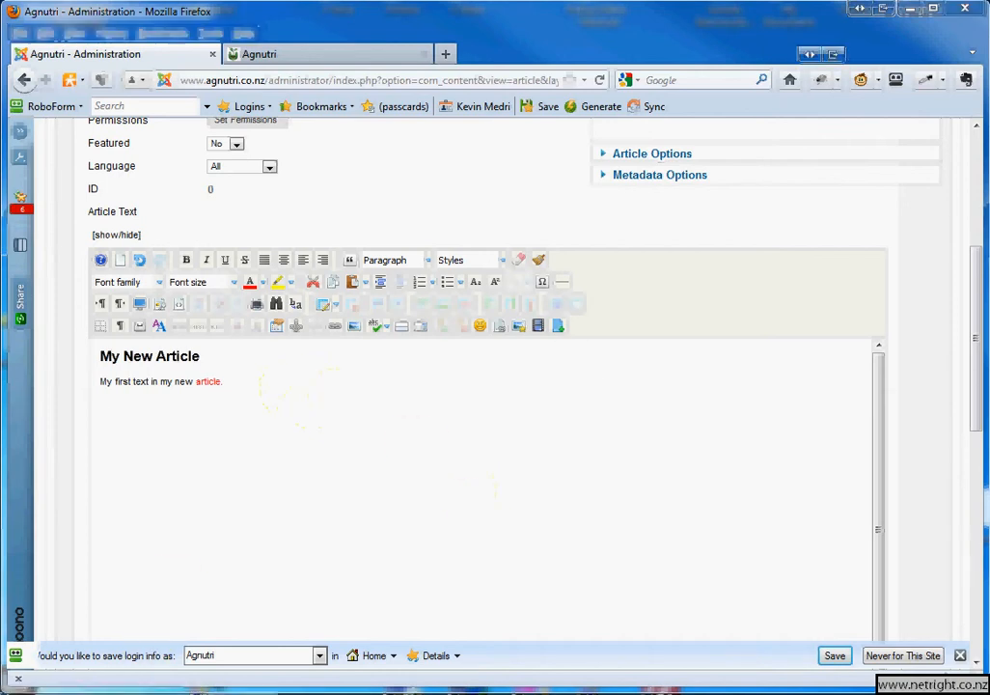
pyautogui.hotkey('alt', 'Tab')
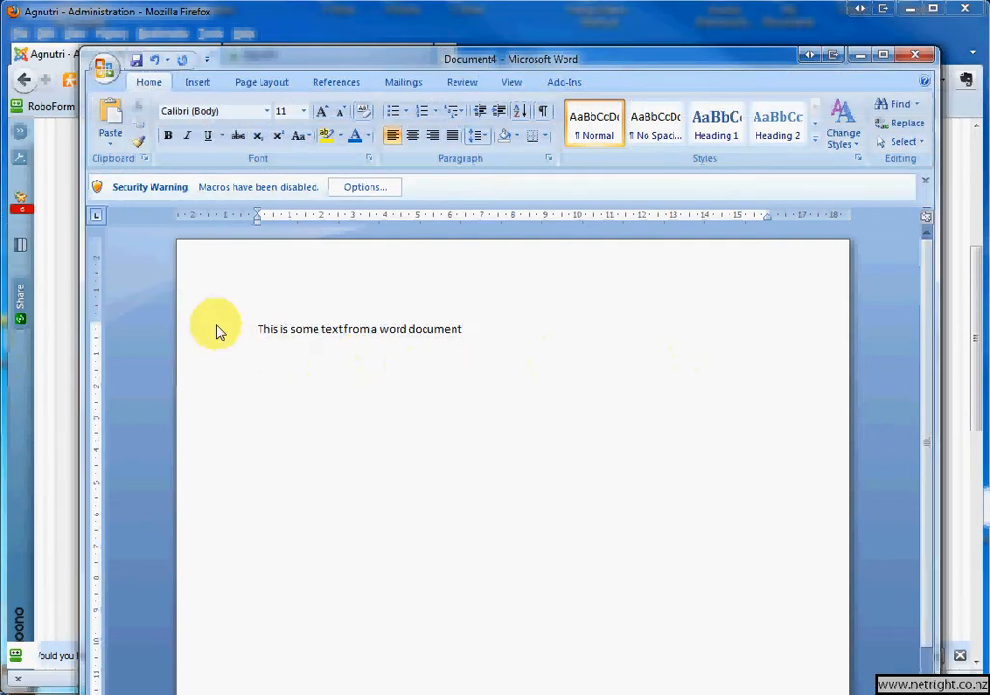
pyautogui.click(250, 329)
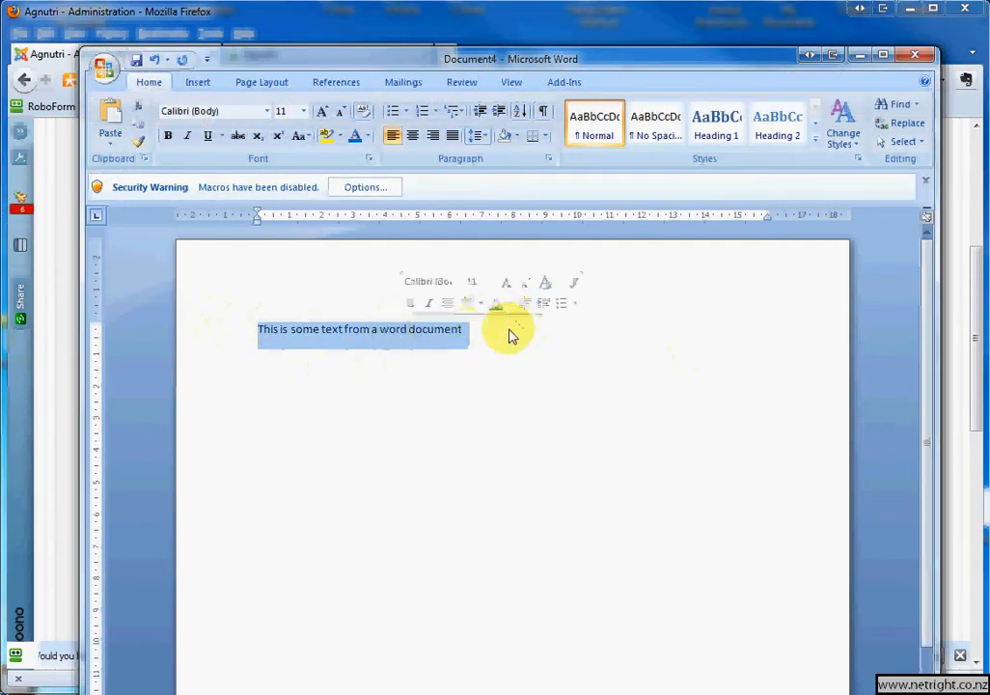
pyautogui.rightClick(396, 348)
pyautogui.click(437, 374)
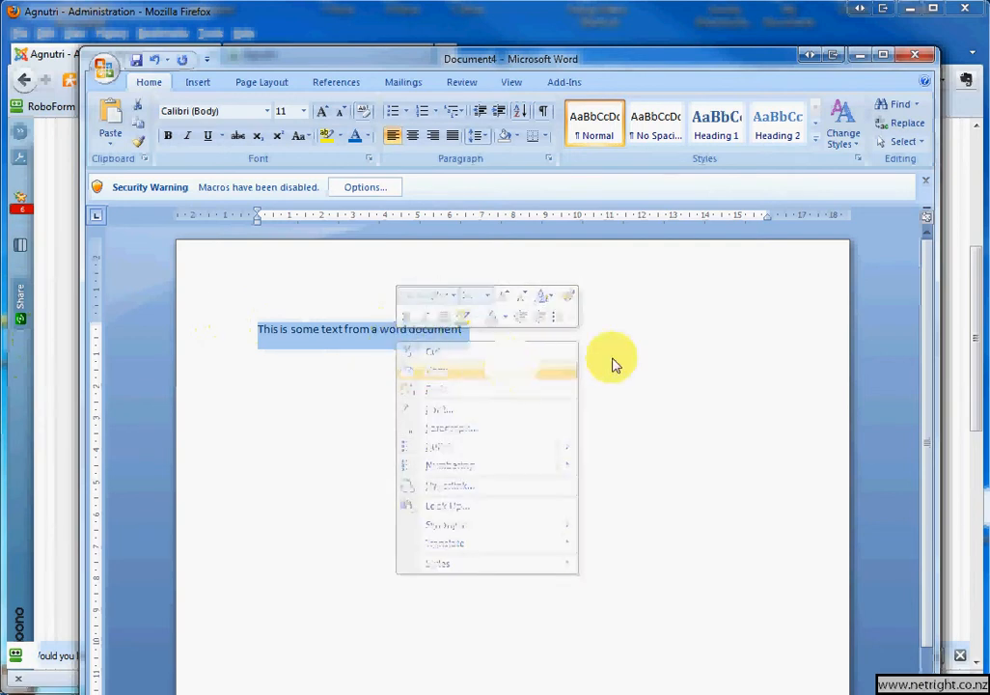
# - Return to the article in Firefox and insert the copied Word text as plain text below the first paragraph
pyautogui.click(864, 55)
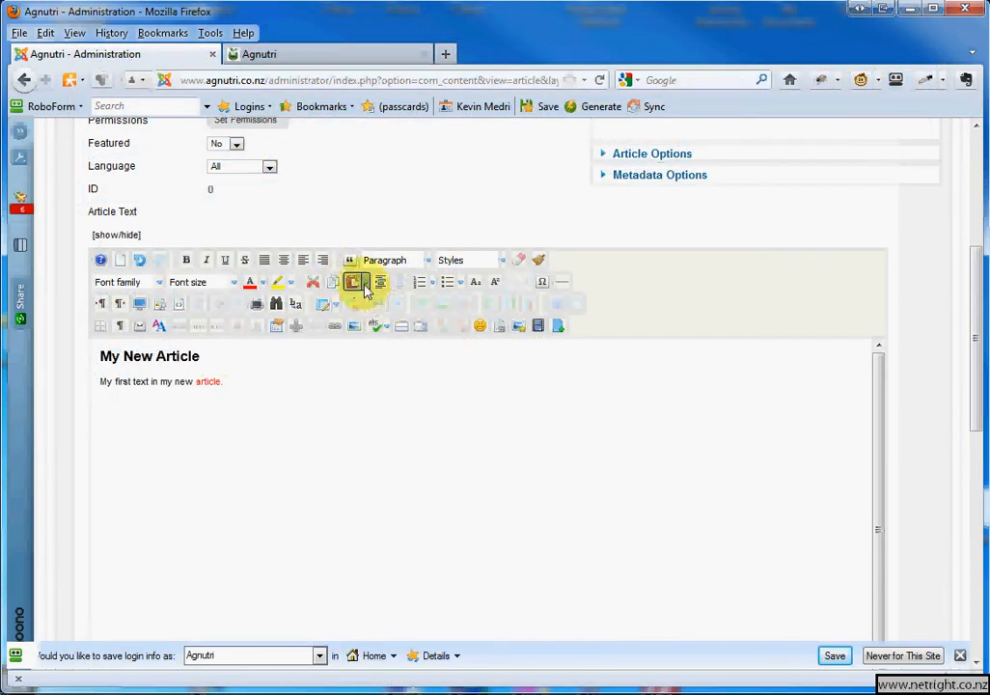
pyautogui.click(365, 283)
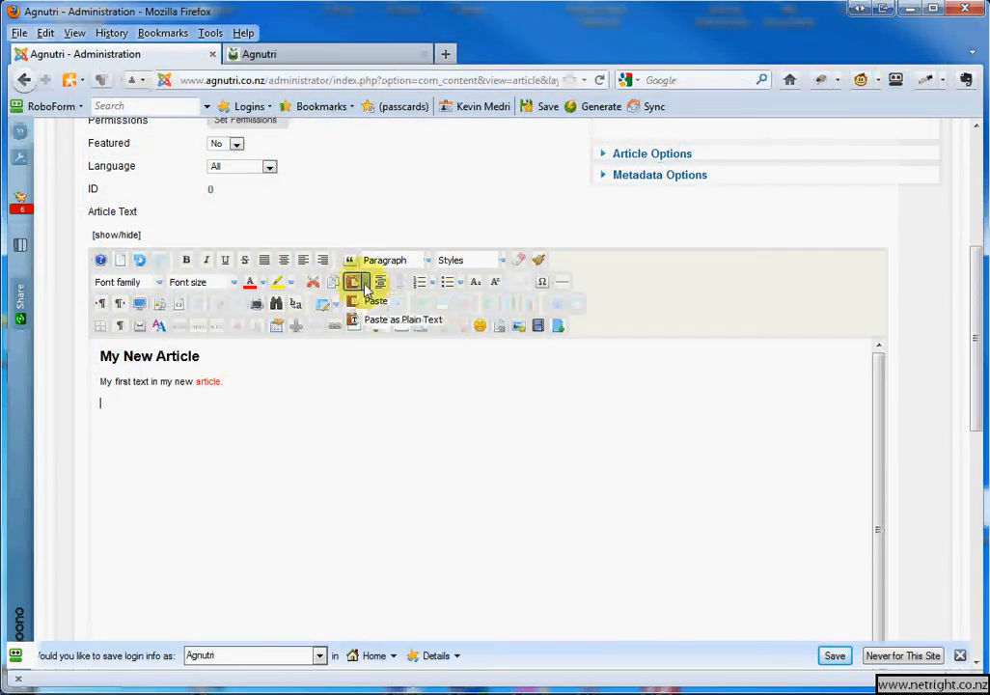
pyautogui.click(401, 322)
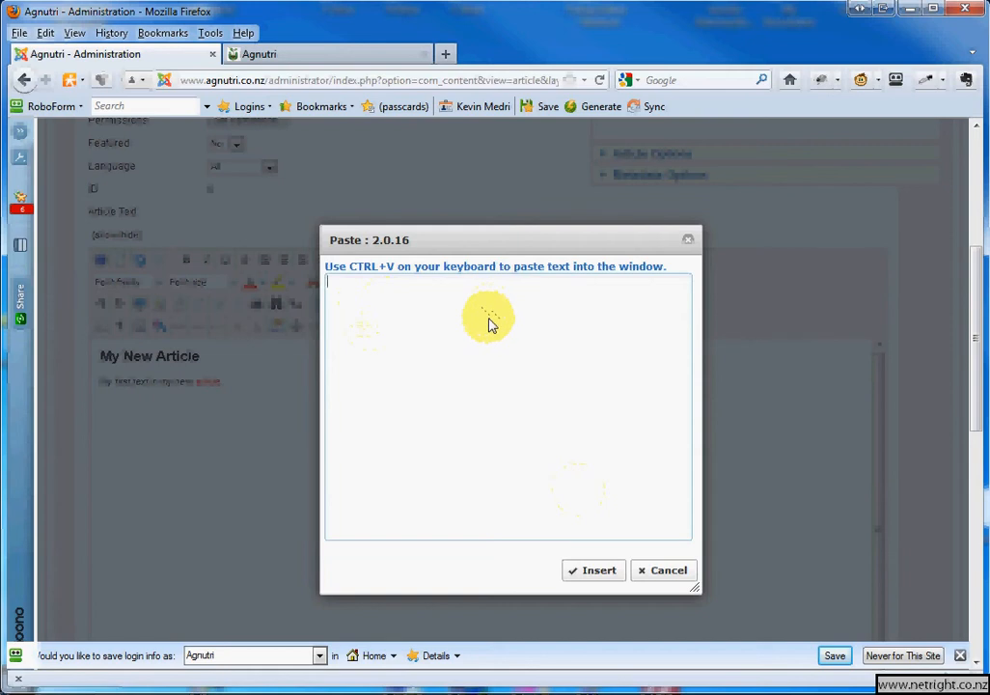
pyautogui.rightClick(490, 411)
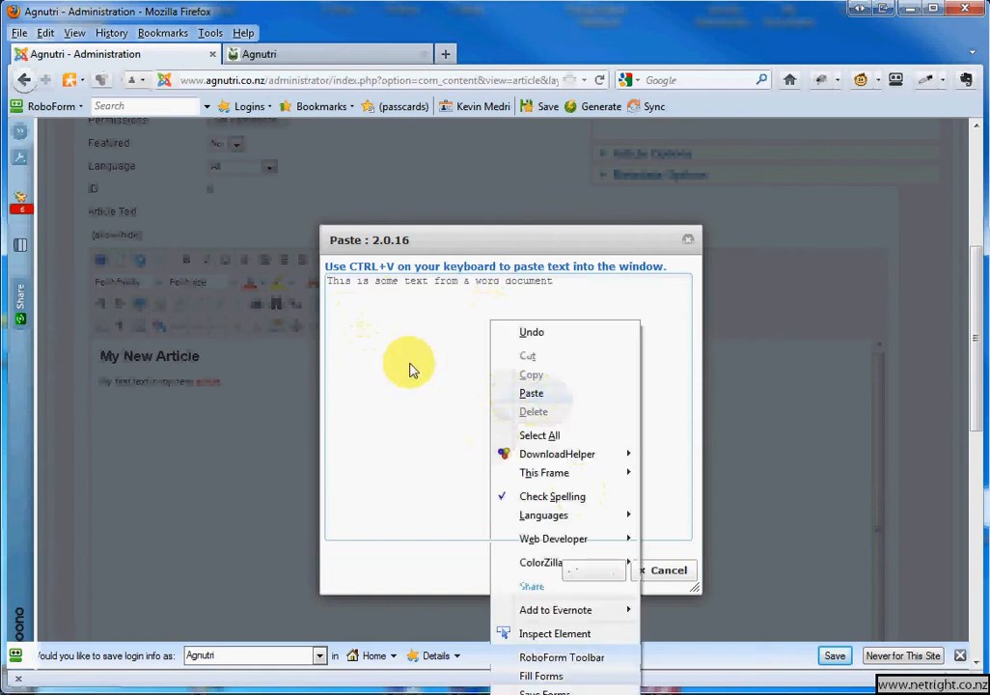
pyautogui.click(608, 570)
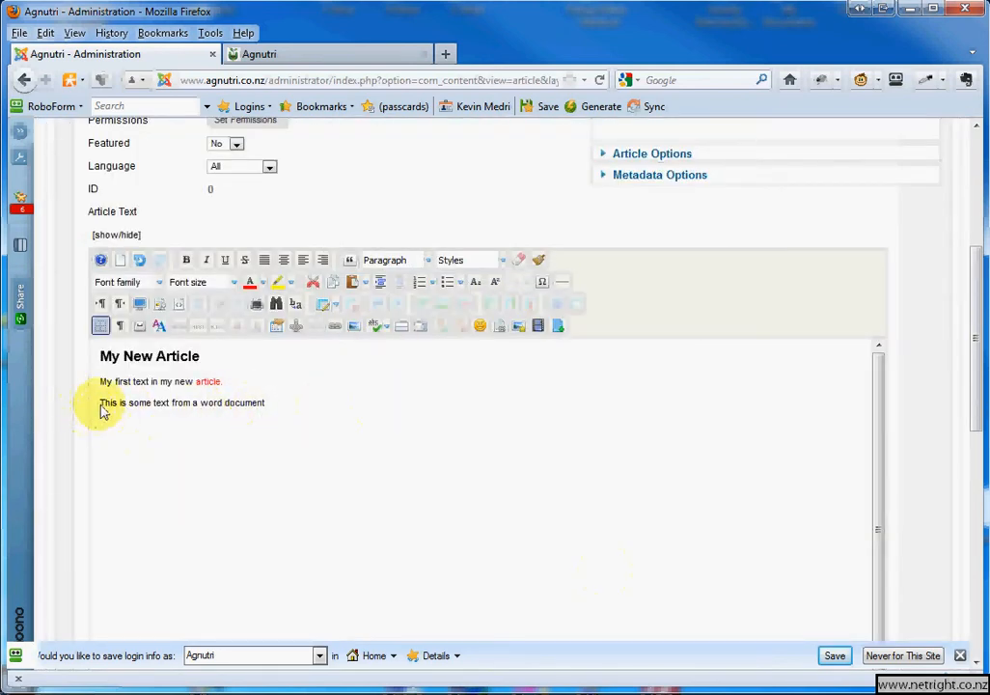
# - Try bold on the line "This is some text from a word document" and remove the bold again
pyautogui.moveTo(103, 410); pyautogui.dragTo(266, 404)
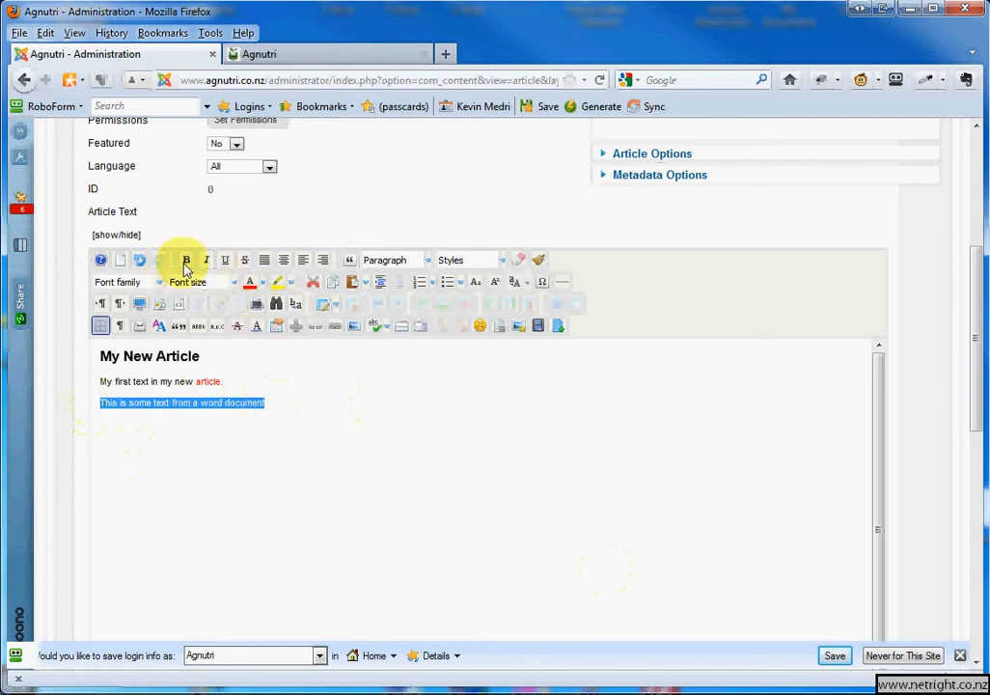
pyautogui.click(187, 259)
pyautogui.click(302, 406)
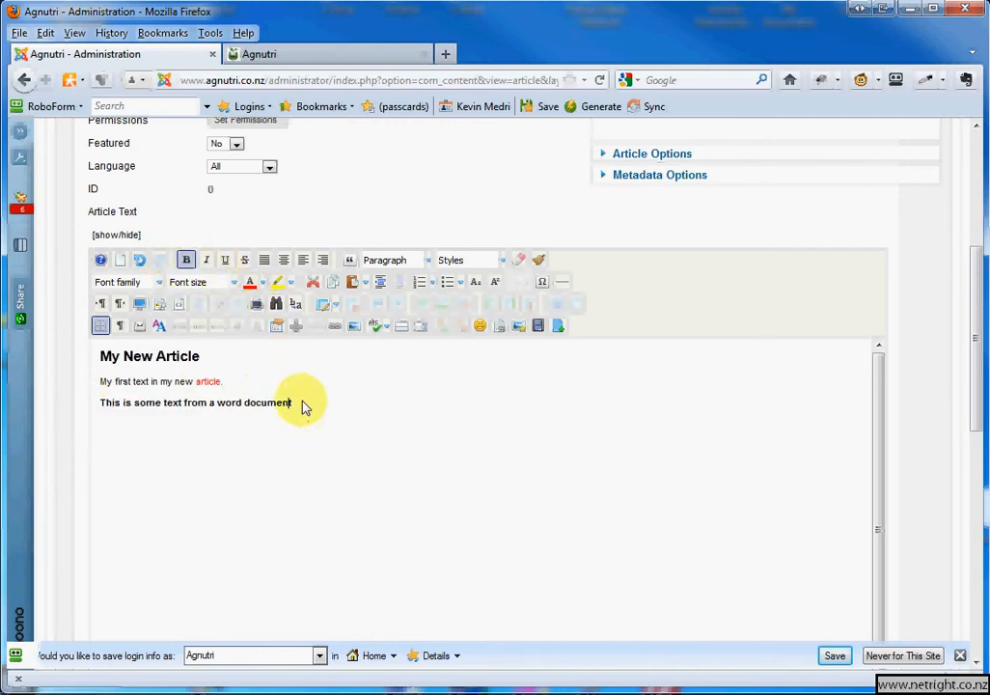
pyautogui.moveTo(302, 405); pyautogui.dragTo(95, 413)
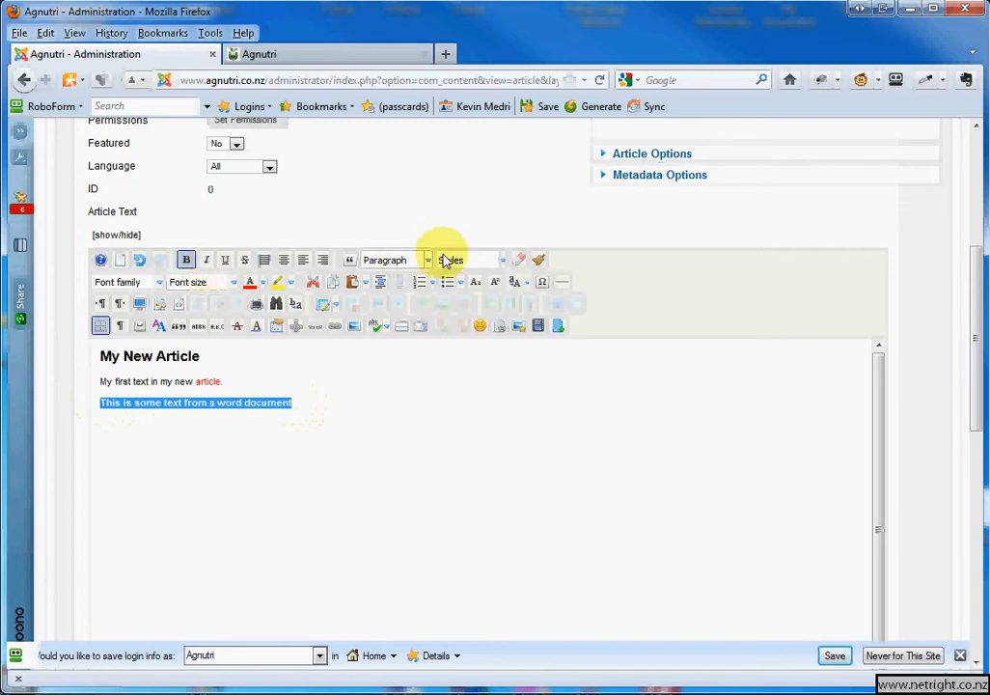
pyautogui.click(187, 260)
pyautogui.click(287, 419)
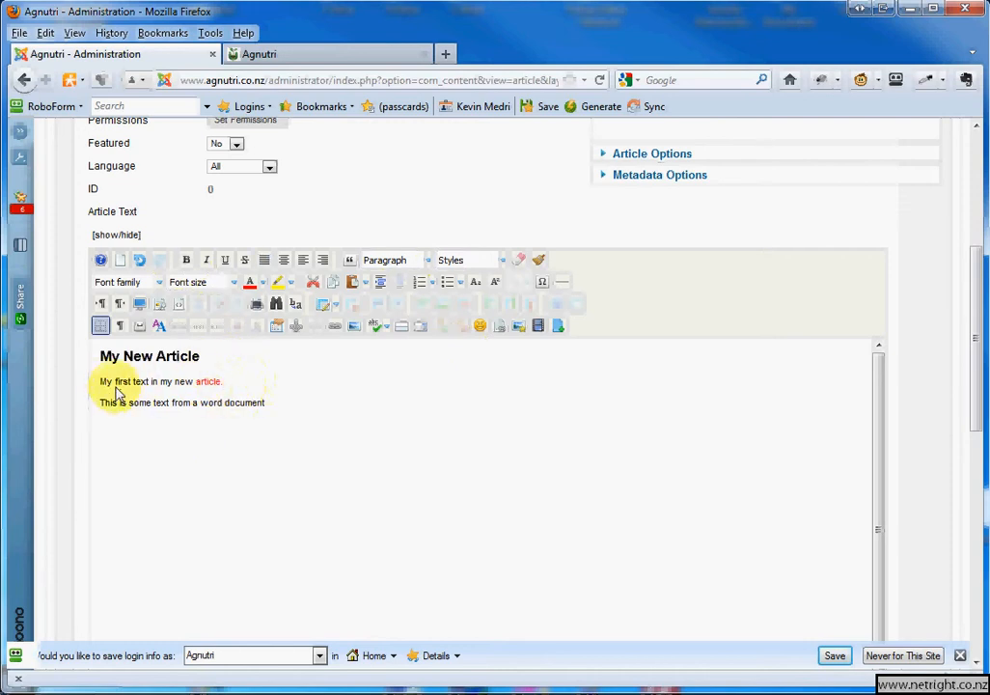
# - Open the extended image manager for the article and browse the computer for an image file to upload
pyautogui.click(518, 329)
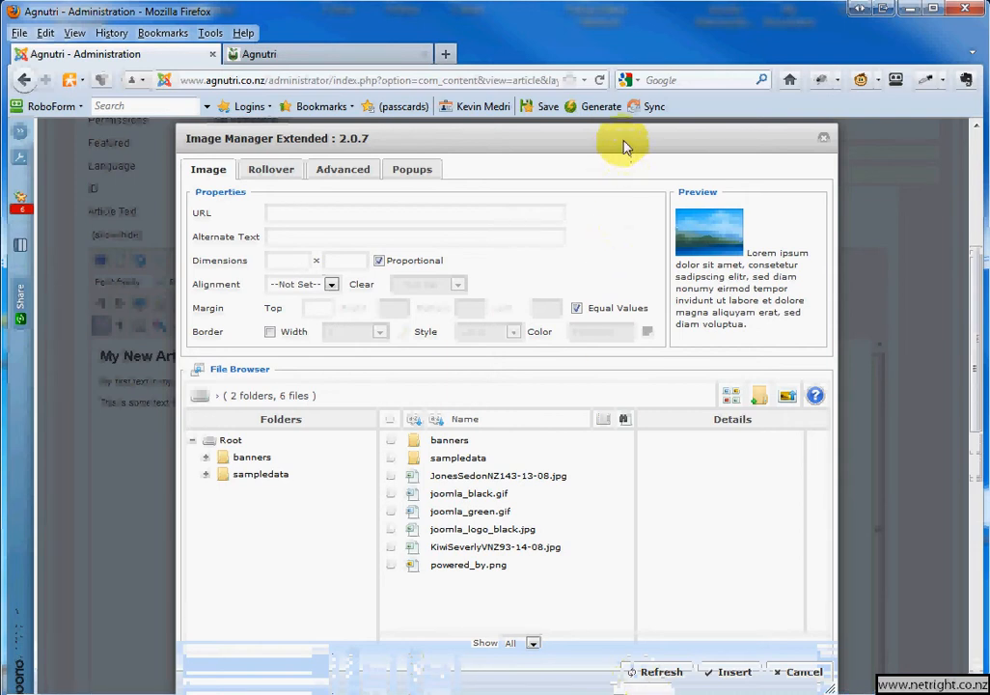
pyautogui.moveTo(623, 147); pyautogui.dragTo(625, 142)
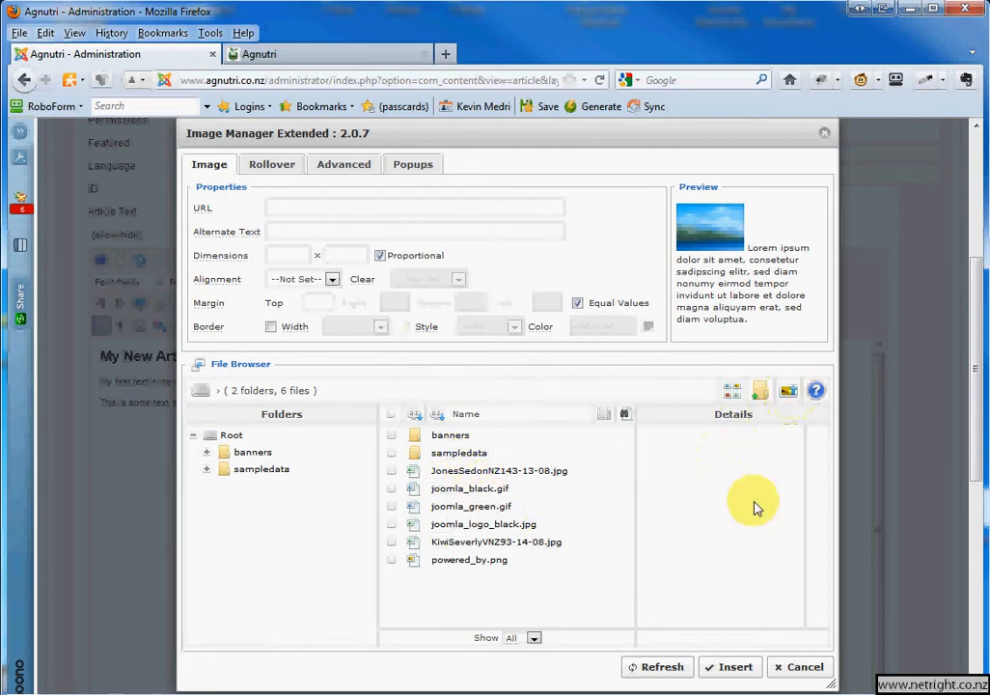
pyautogui.click(787, 394)
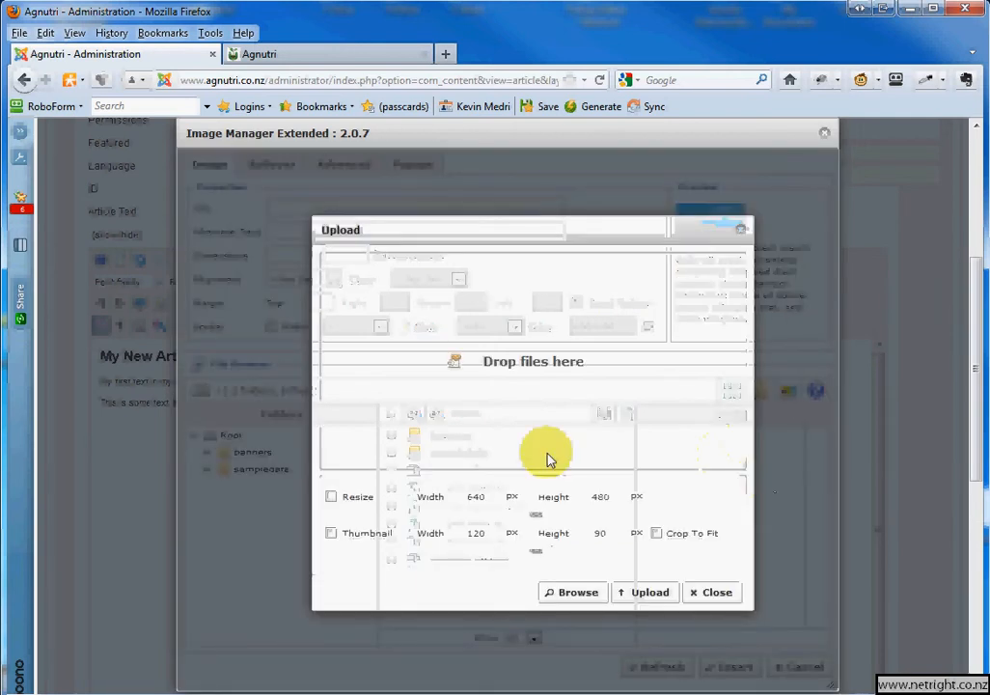
pyautogui.click(577, 593)
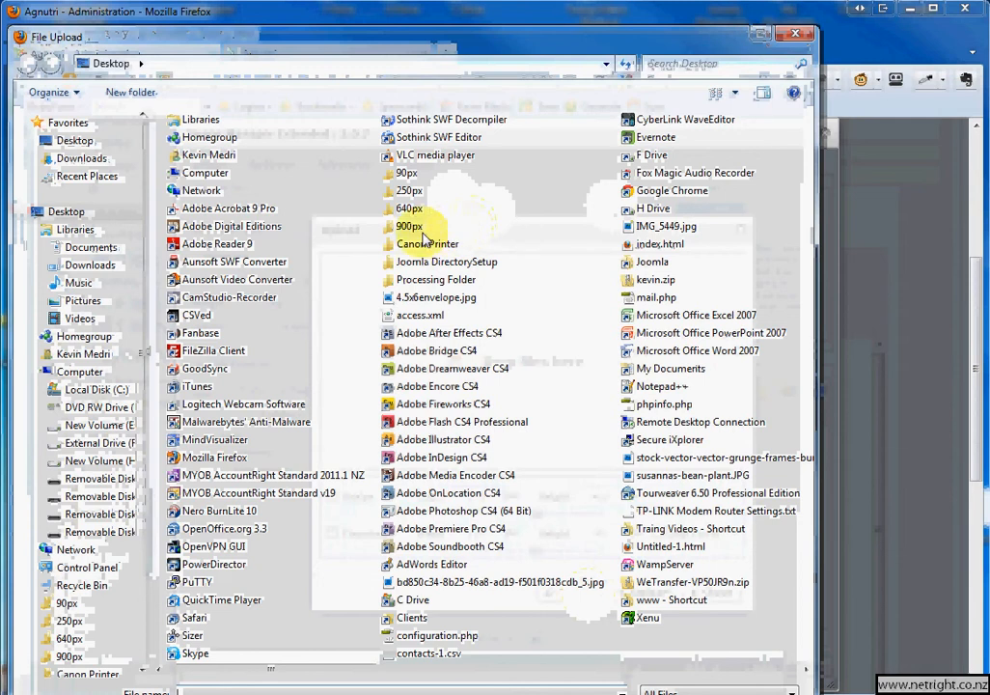
pyautogui.doubleClick(413, 176)
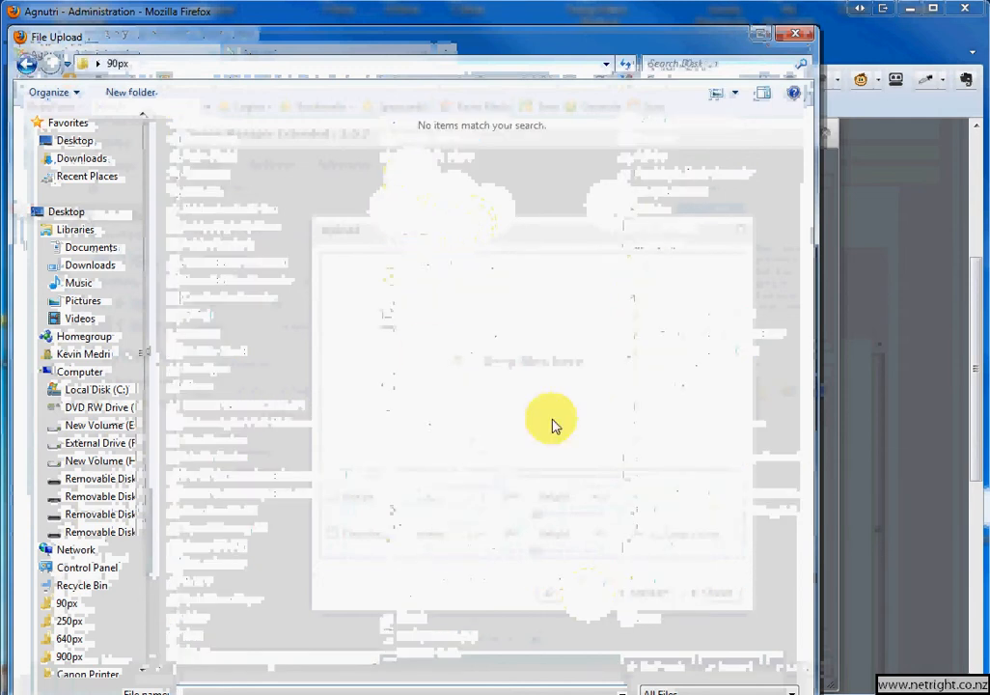
pyautogui.click(26, 62)
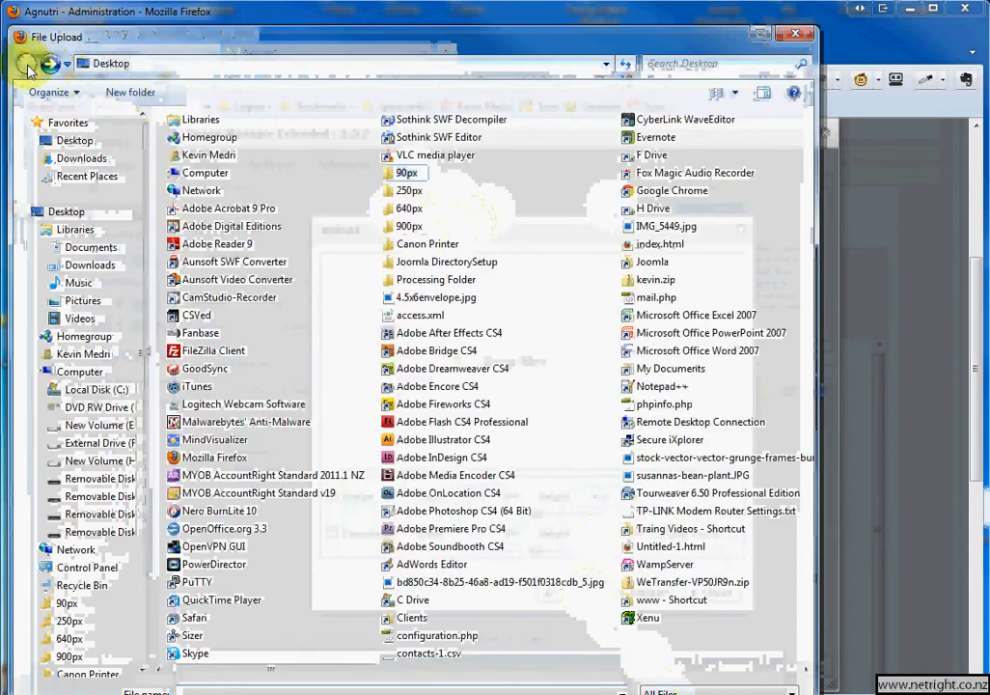
pyautogui.doubleClick(454, 281)
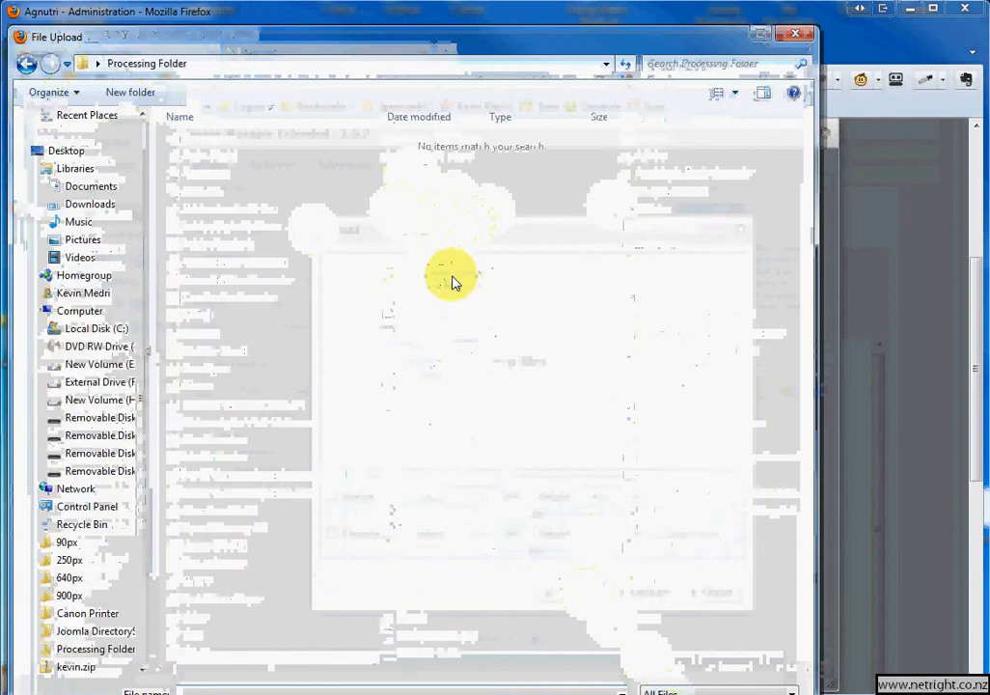
pyautogui.click(26, 64)
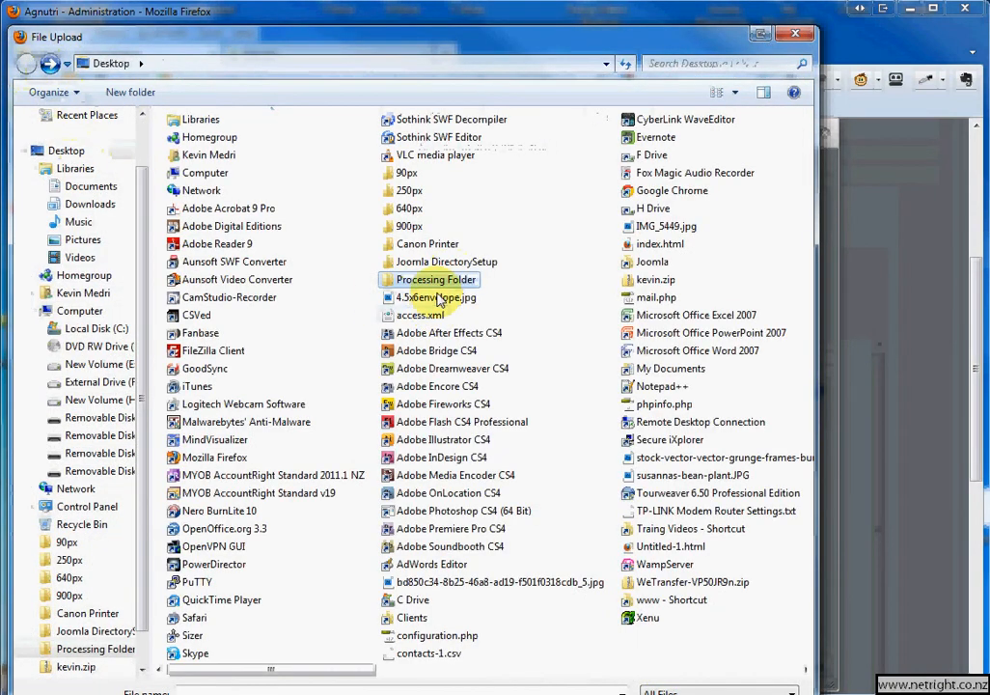
pyautogui.doubleClick(410, 261)
pyautogui.click(26, 64)
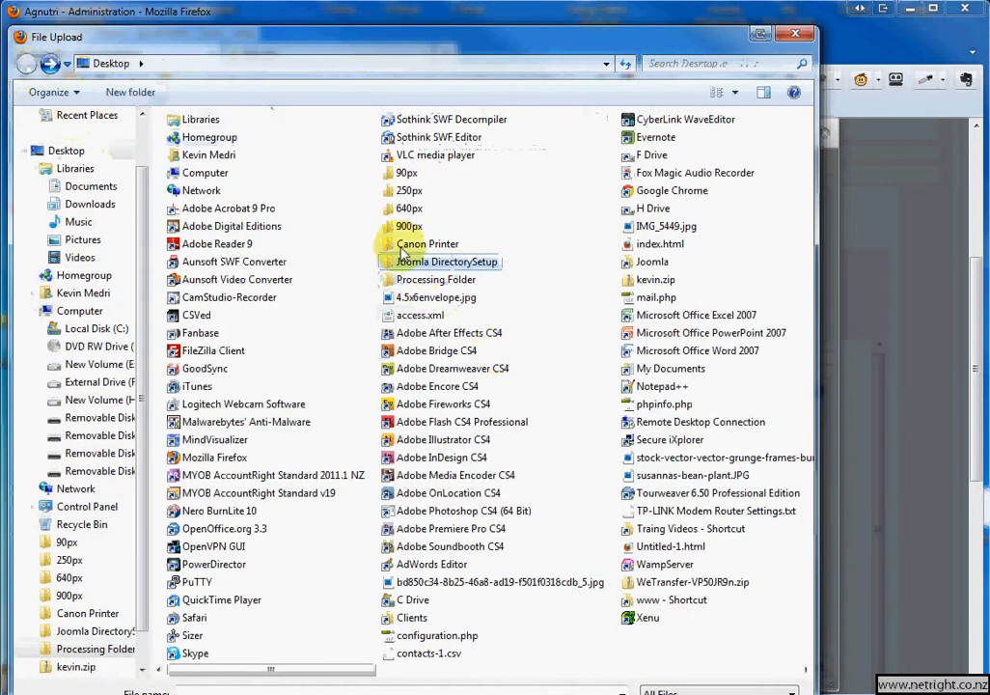
# - Choose _MG_5483.jpg from the 900px folder and upload it to the root image folder without resizing
pyautogui.doubleClick(401, 230)
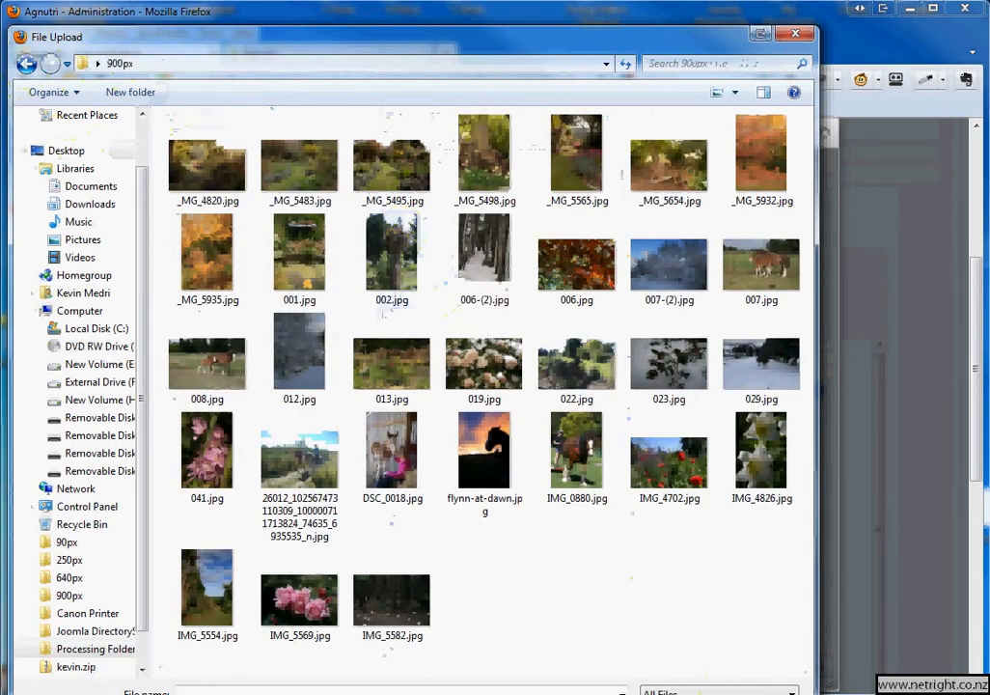
pyautogui.click(280, 172)
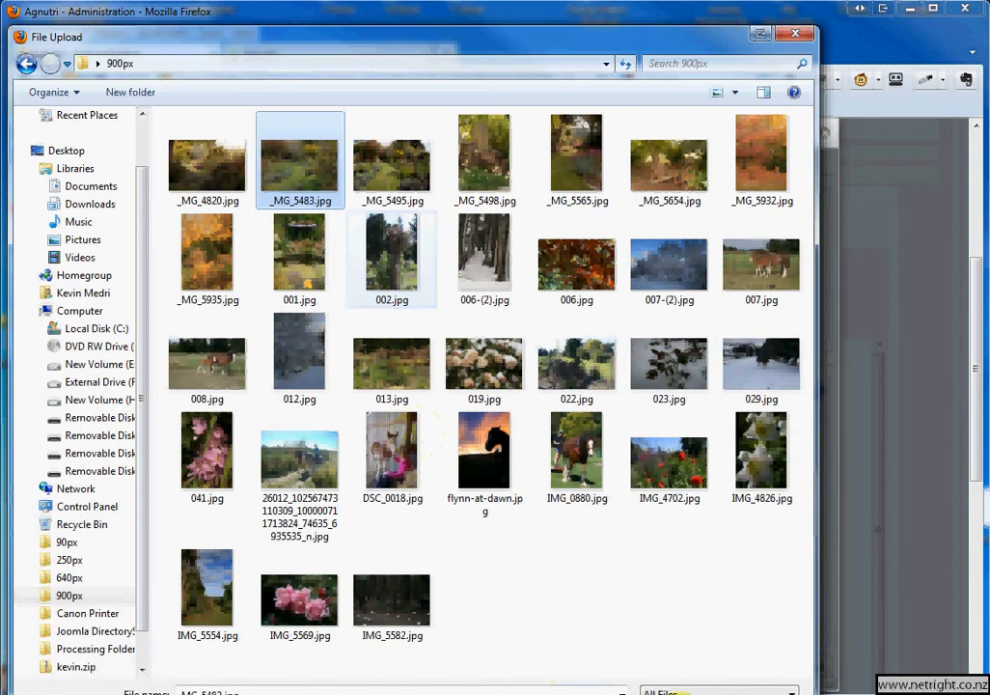
pyautogui.click(682, 694)
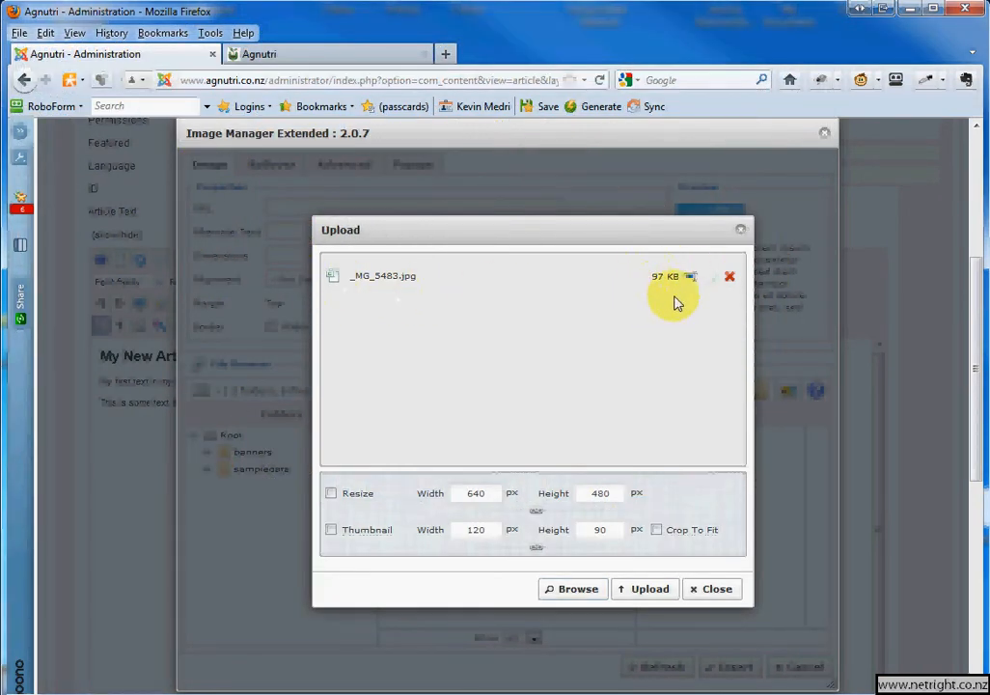
pyautogui.click(639, 590)
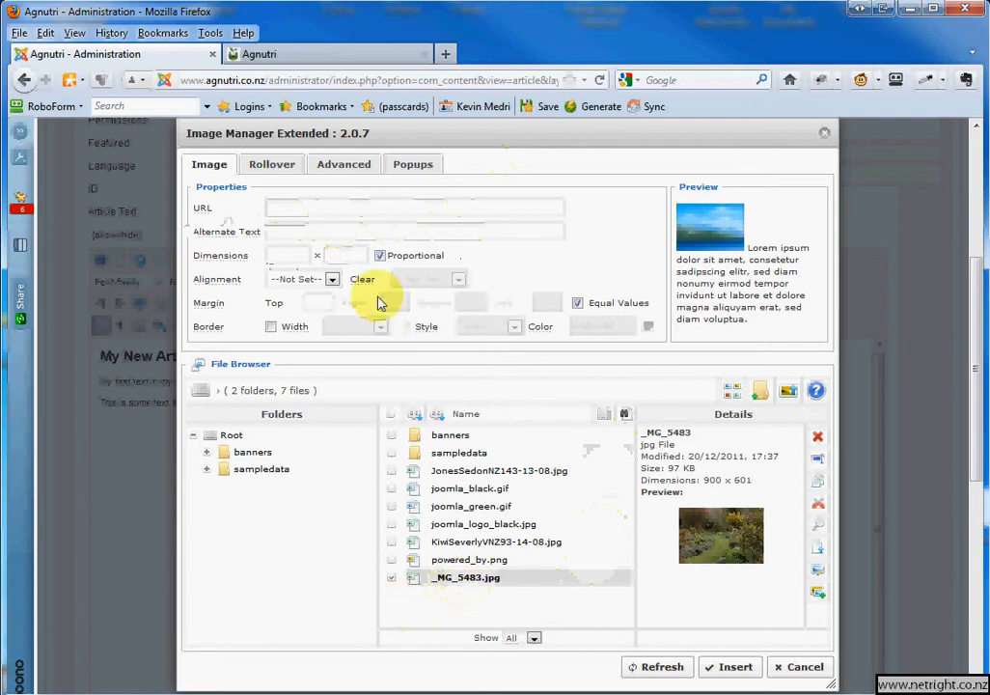
# - Use _MG_5483.jpg as the image with alternate text "Garden", dimensions 150 × 100 and an equal margin of 5
pyautogui.click(490, 578)
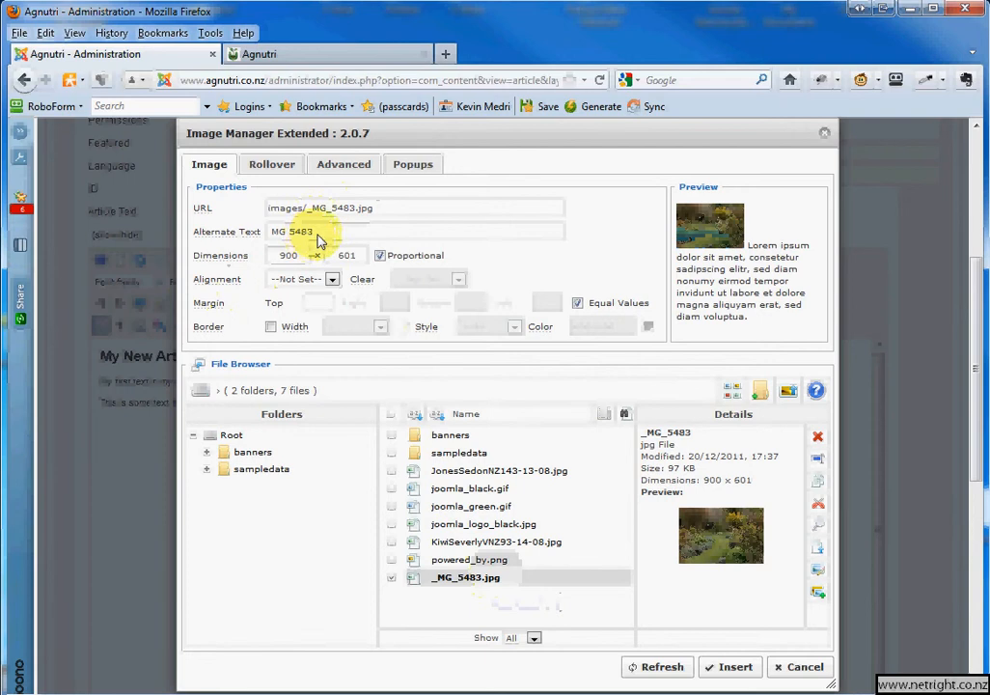
pyautogui.moveTo(319, 236); pyautogui.dragTo(262, 232)
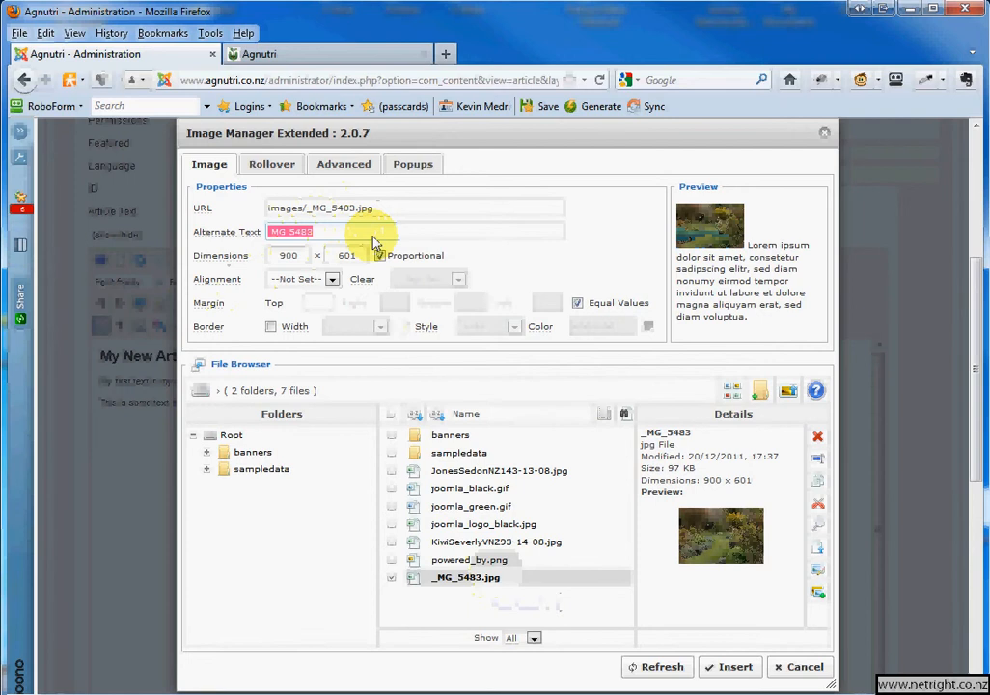
pyautogui.write('Garden')
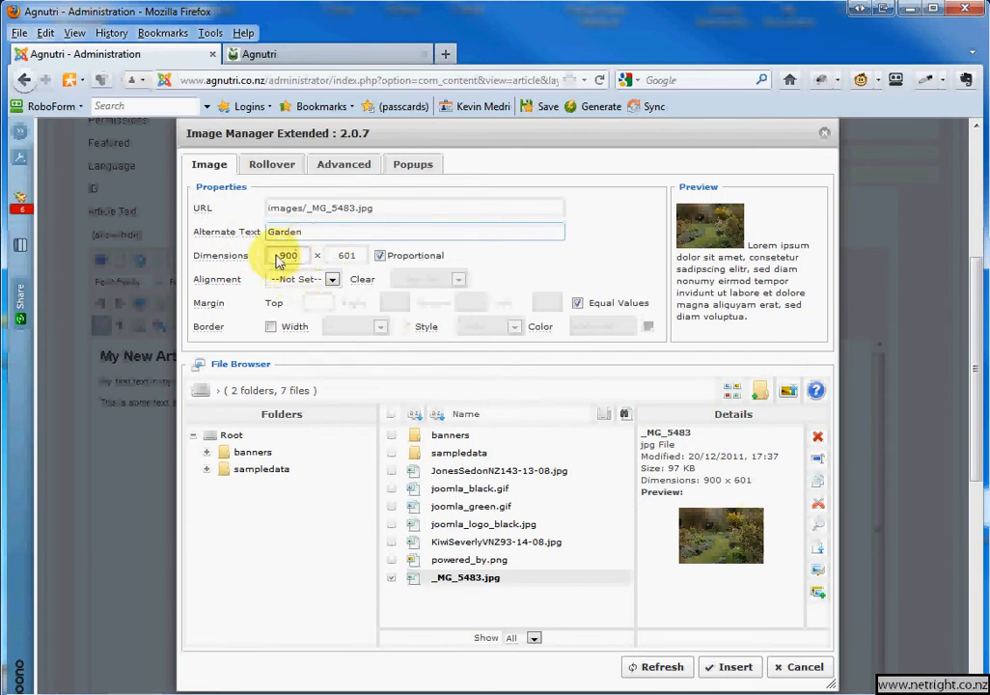
pyautogui.moveTo(280, 257); pyautogui.dragTo(302, 263)
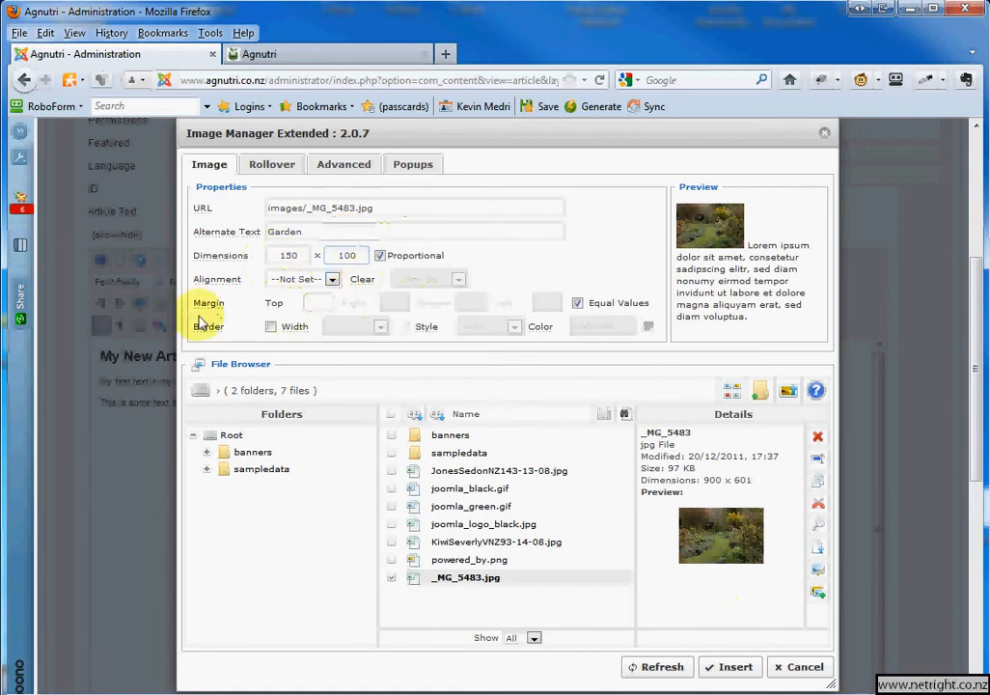
pyautogui.moveTo(203, 307)
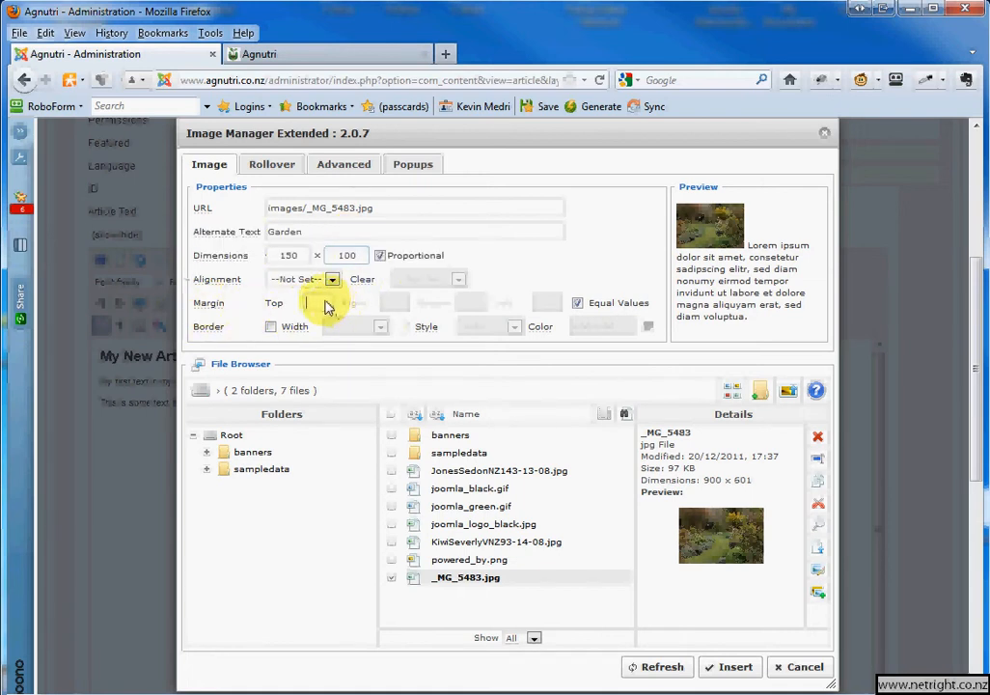
pyautogui.click(315, 303)
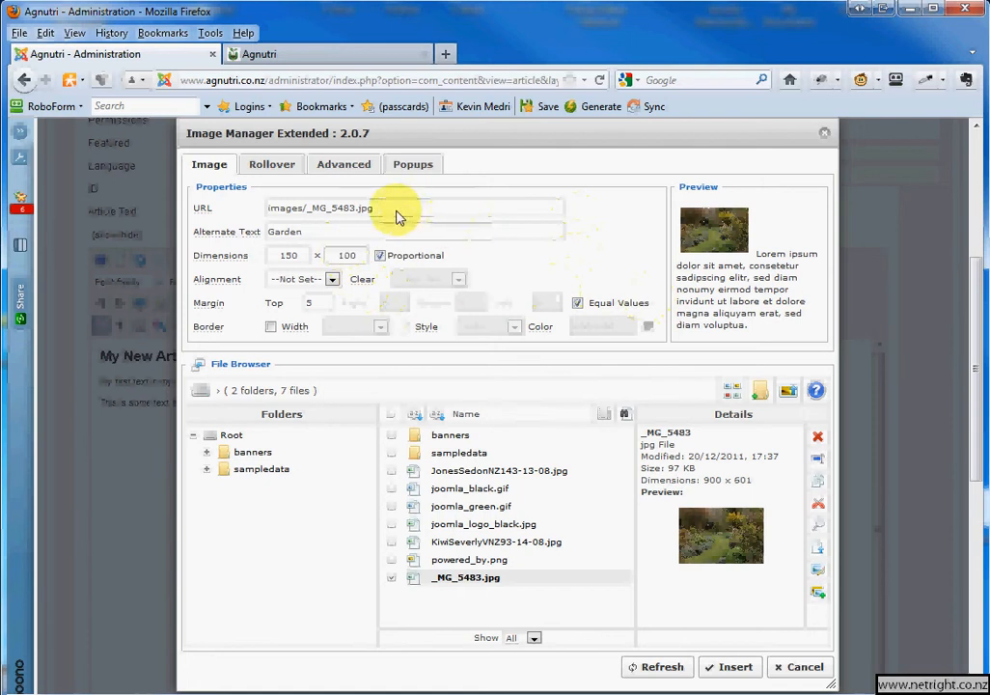
# - Give the image a JCE MediaBox popup with the copied URL images/_MG_5483.jpg and title "Garden", and insert it into the article
pyautogui.moveTo(399, 217); pyautogui.dragTo(250, 214)
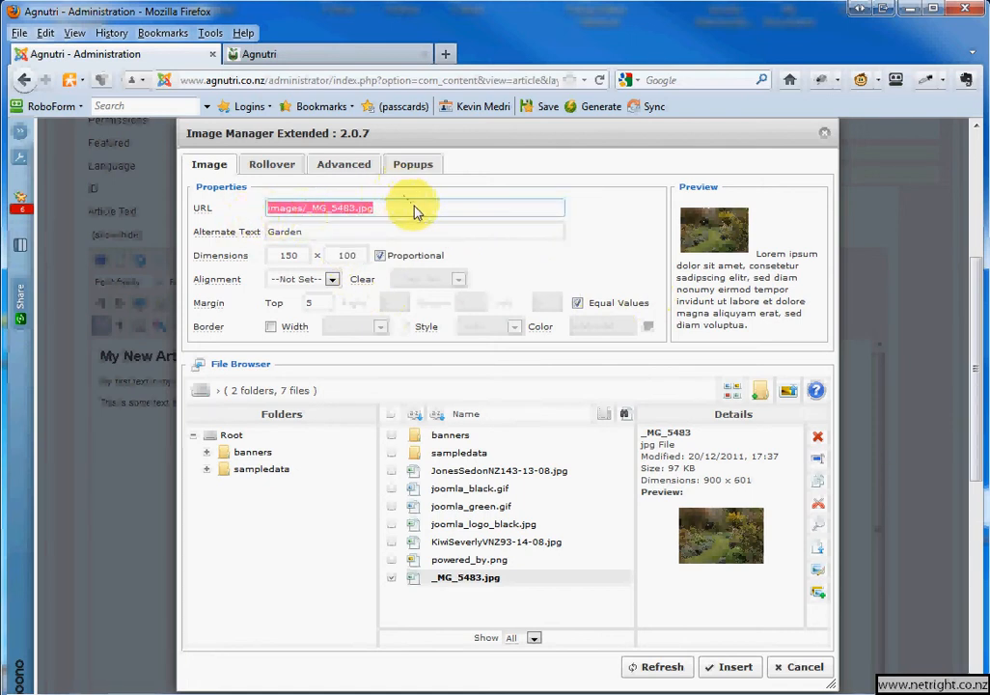
pyautogui.rightClick(360, 210)
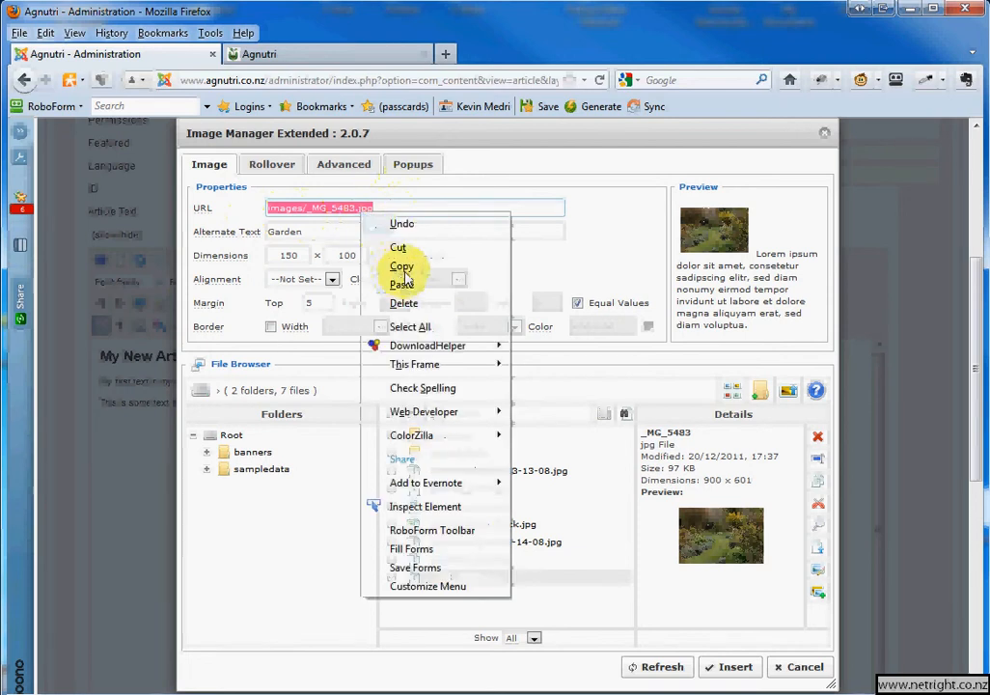
pyautogui.click(417, 167)
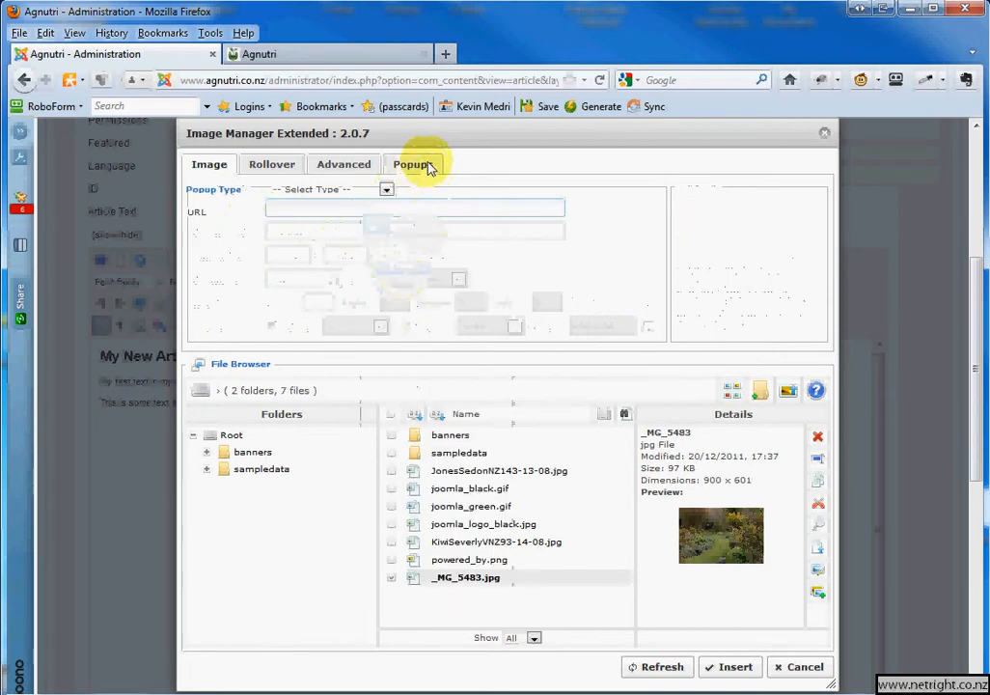
pyautogui.click(386, 191)
pyautogui.click(375, 221)
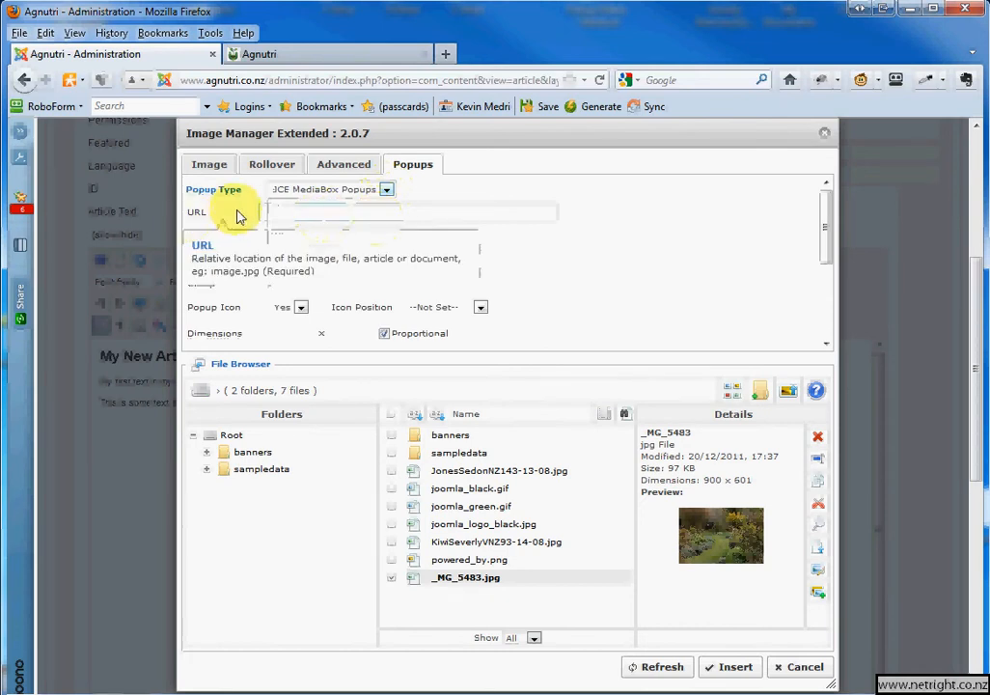
pyautogui.hotkey('ctrl', 'v')
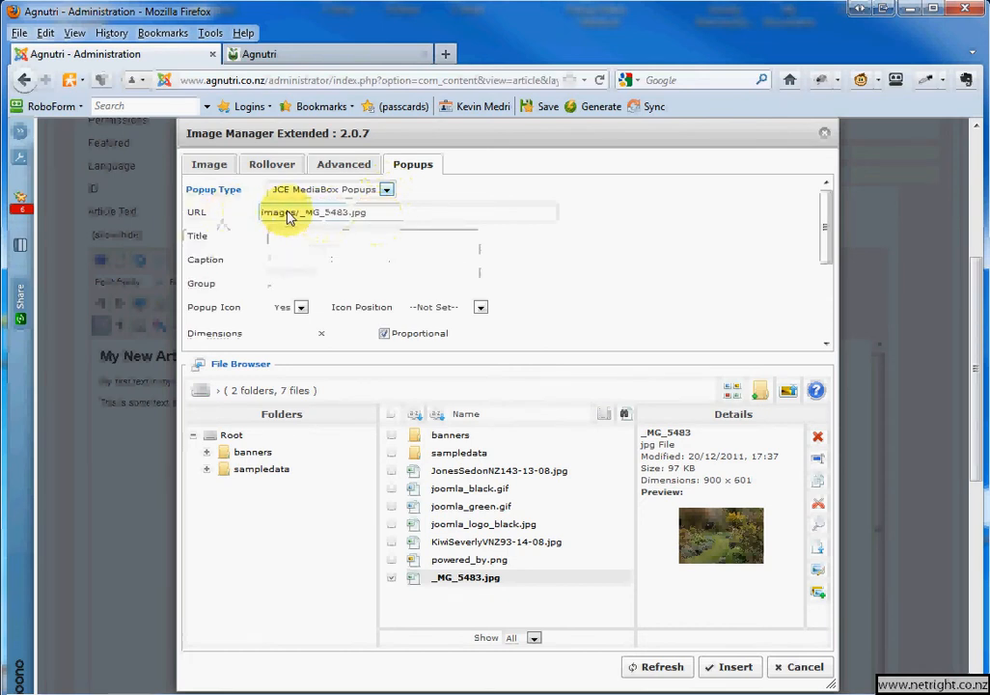
pyautogui.click(370, 238)
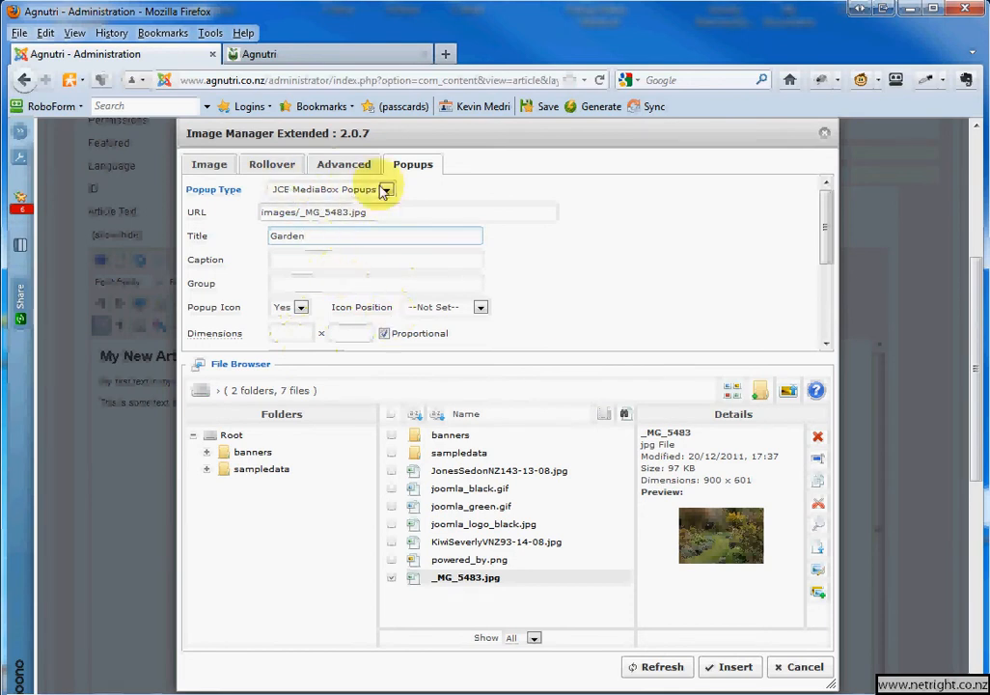
pyautogui.click(210, 166)
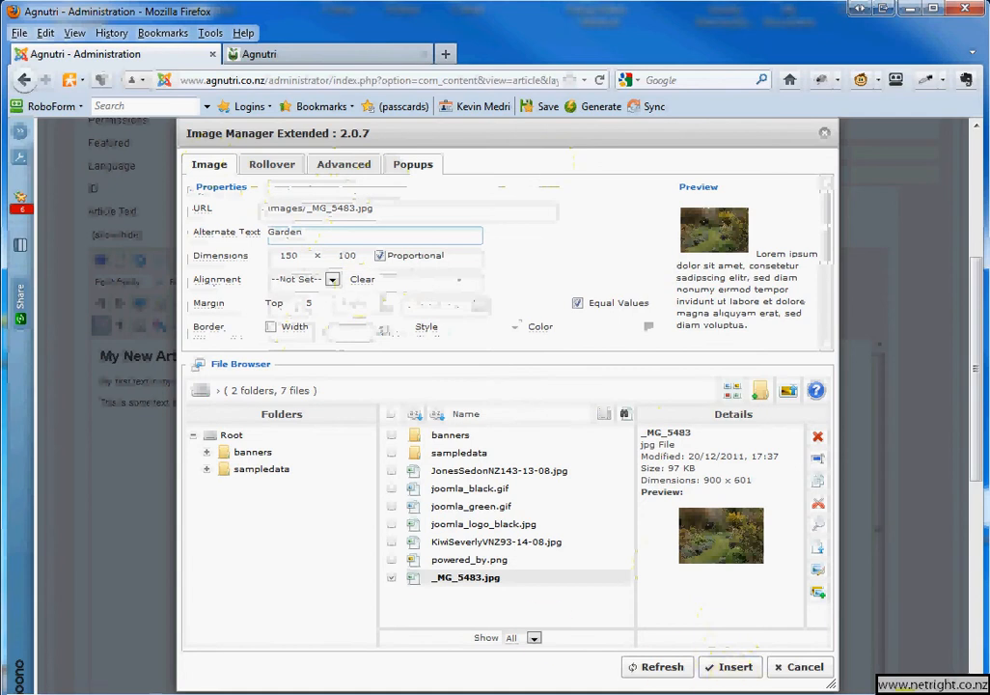
pyautogui.click(734, 667)
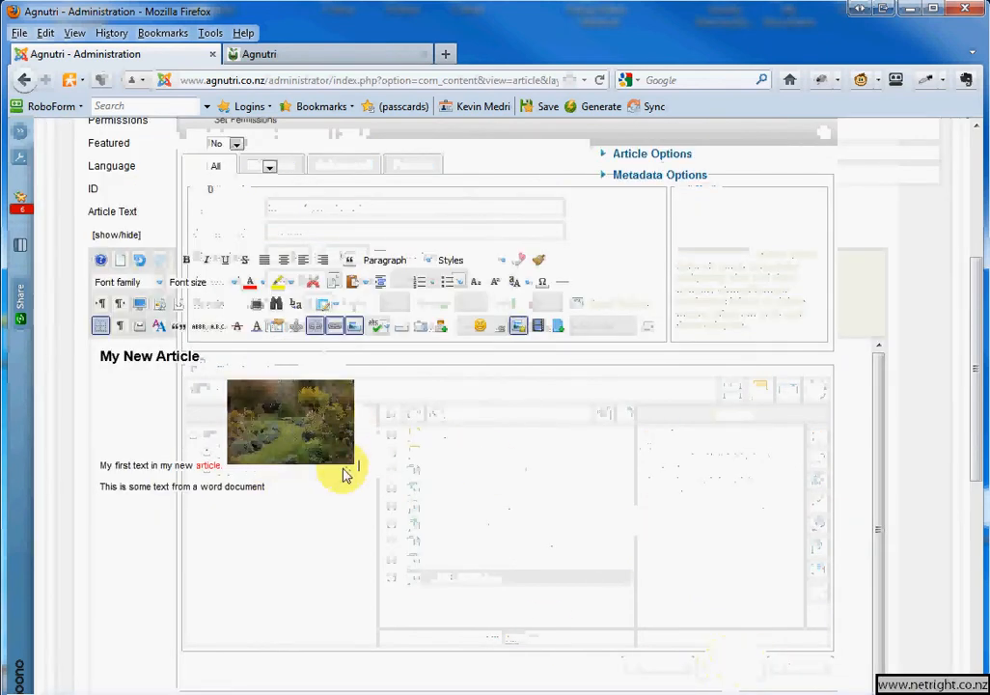
# - Set the alignment of the inserted garden image to Right and update it in the article
pyautogui.click(283, 427)
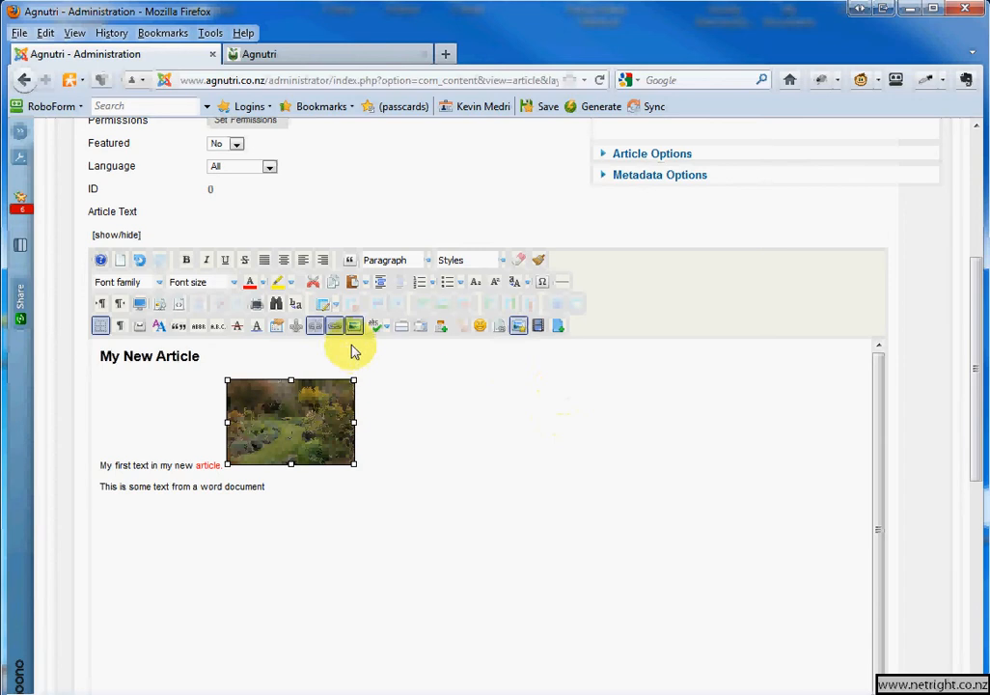
pyautogui.click(518, 326)
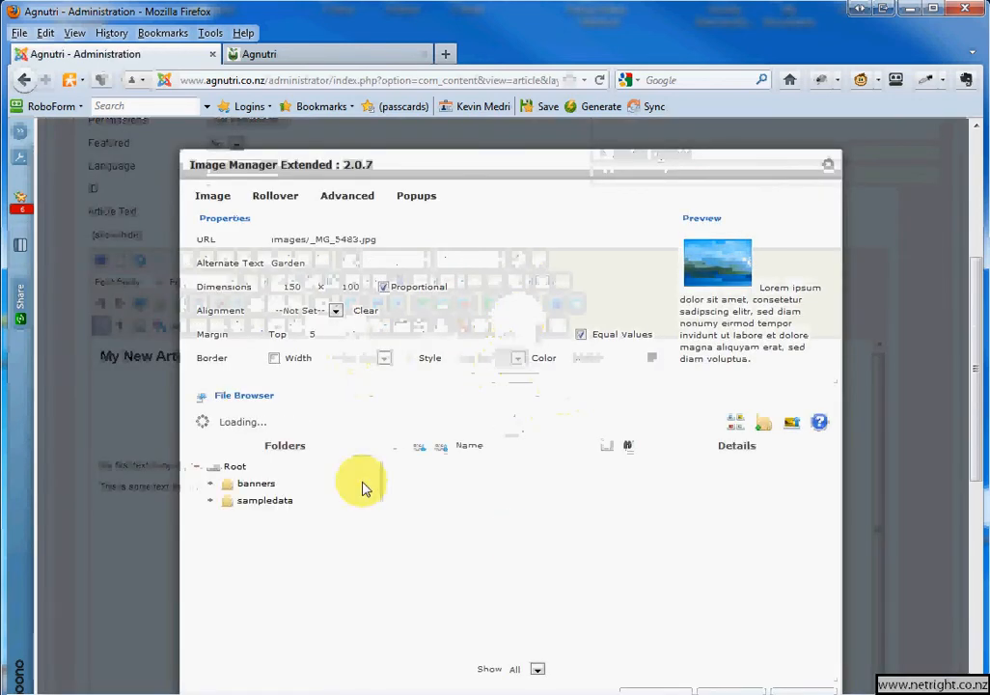
pyautogui.click(336, 311)
pyautogui.click(324, 357)
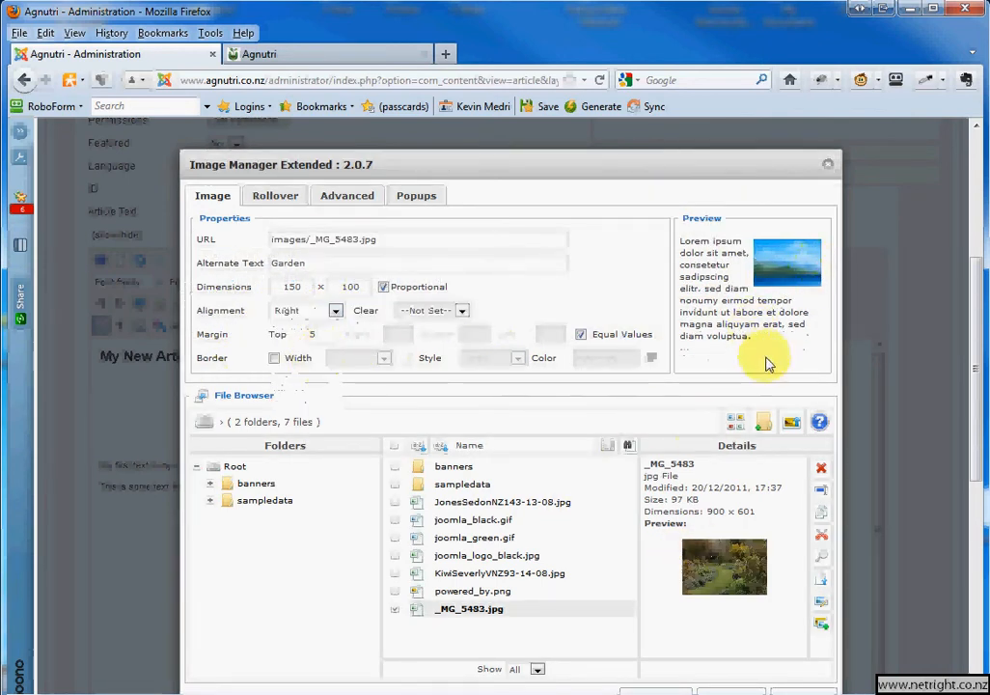
pyautogui.scroll(-6, 724, 666)
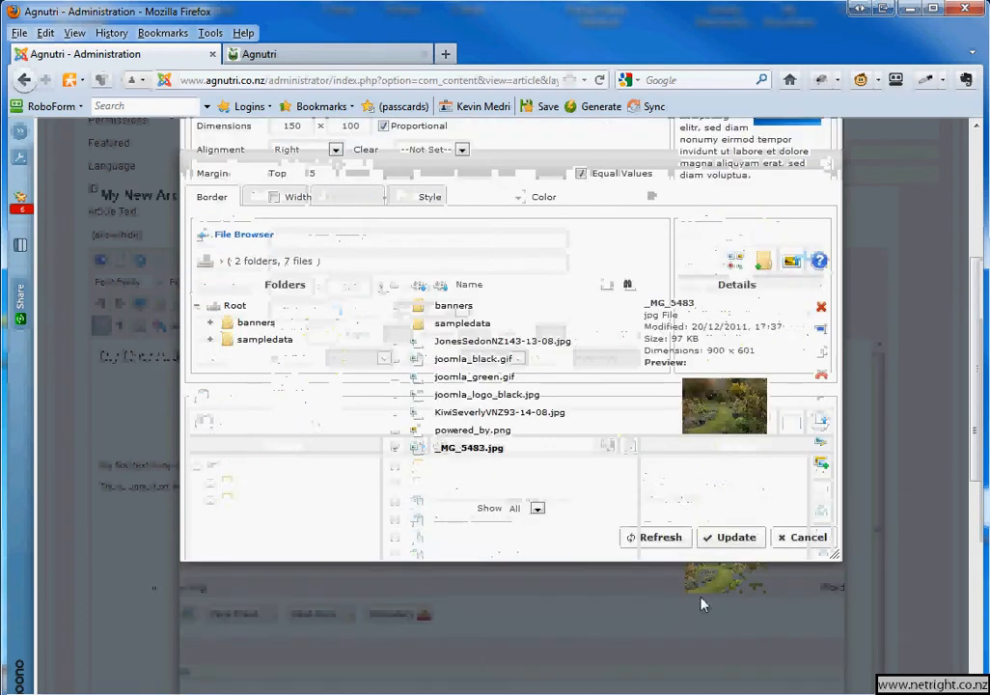
pyautogui.click(737, 376)
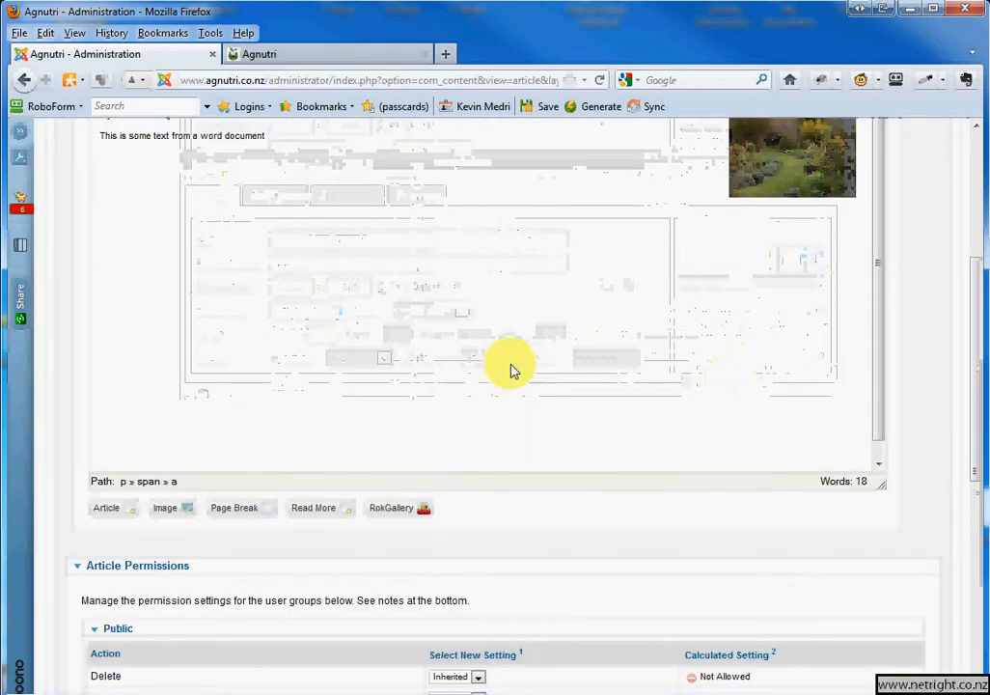
# - Save the new article and close it
pyautogui.scroll(3, 422, 349)
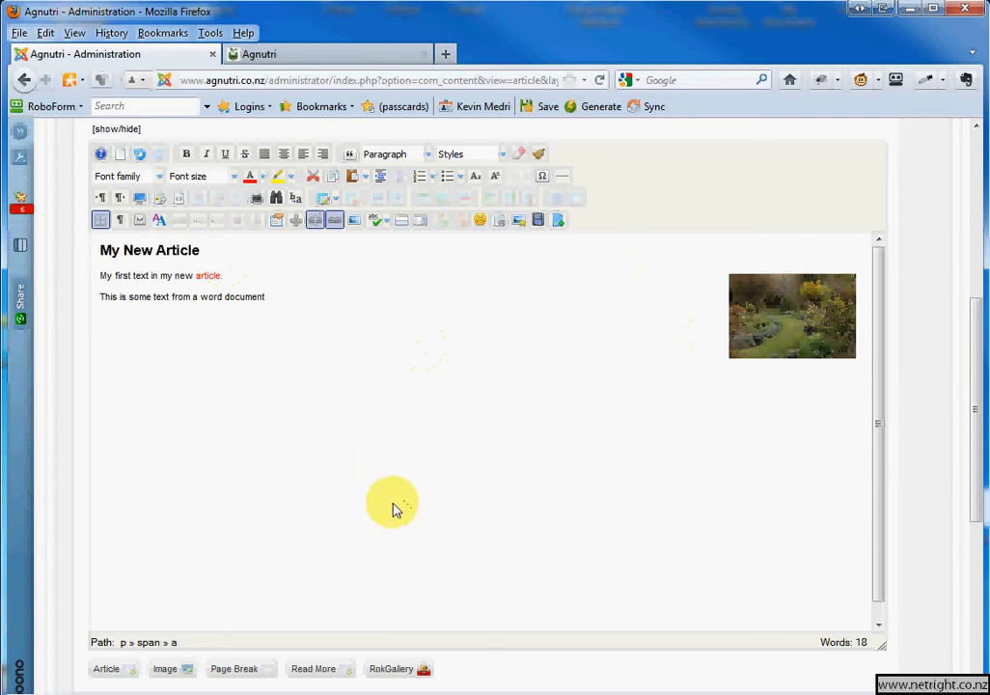
pyautogui.scroll(-1, 516, 339)
pyautogui.scroll(9, 574, 468)
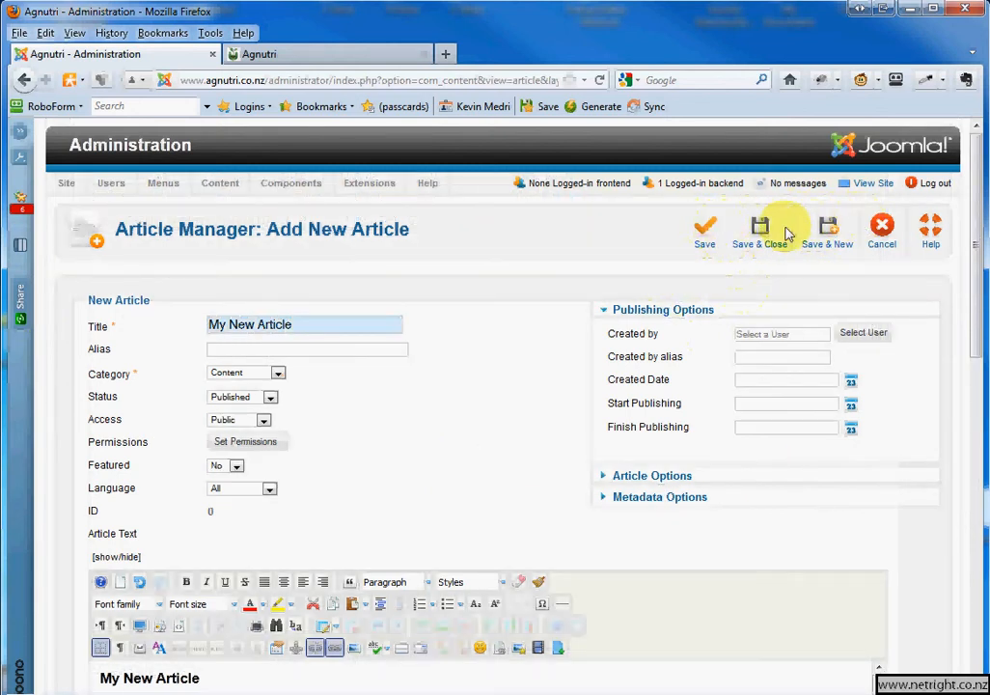
pyautogui.click(760, 229)
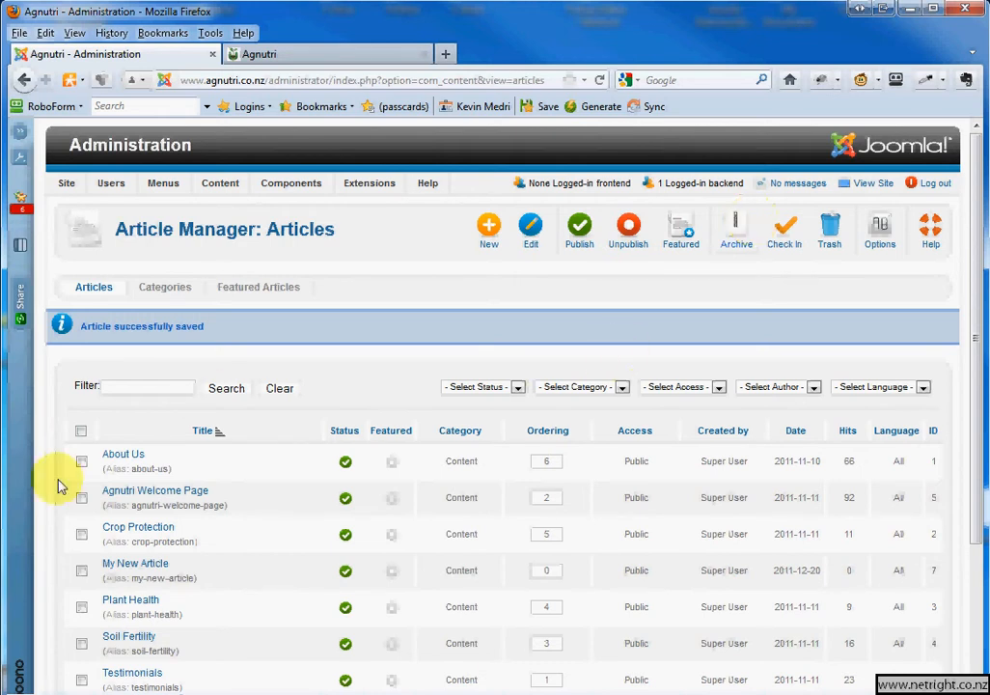
# - Start a new Main Menu item of type Single Article with the menu title "My New Article"
pyautogui.scroll(-3, 236, 493)
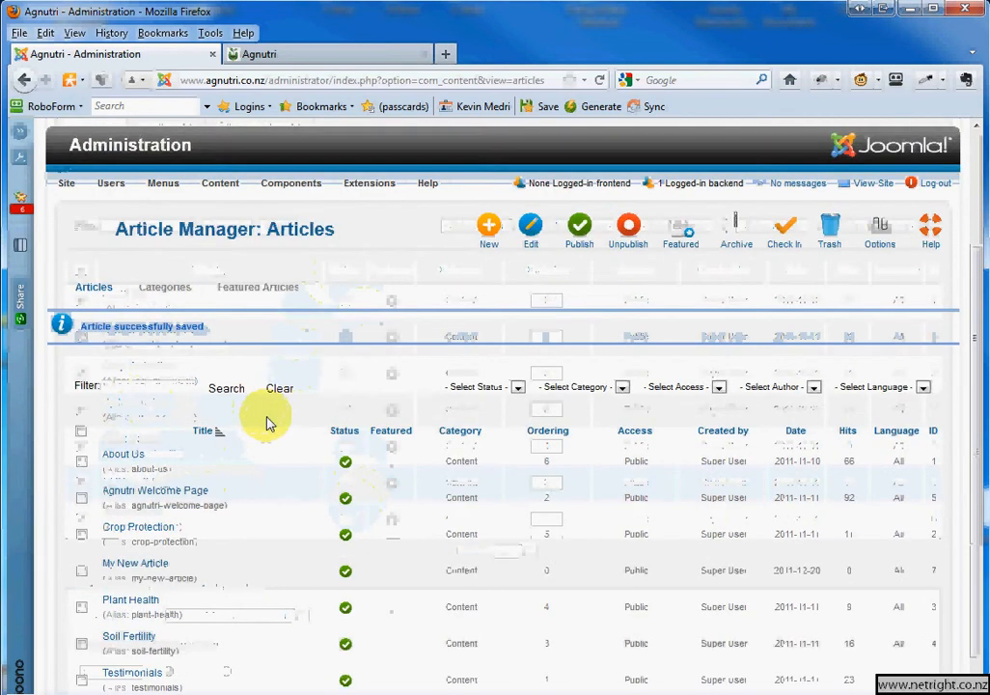
pyautogui.scroll(3, 265, 420)
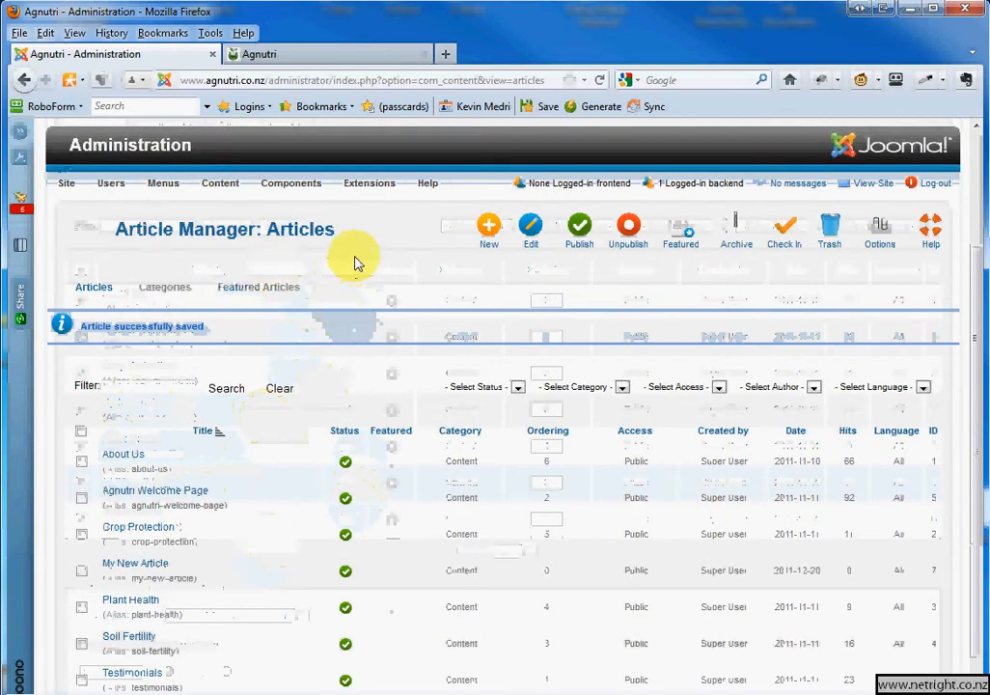
pyautogui.moveTo(165, 189)
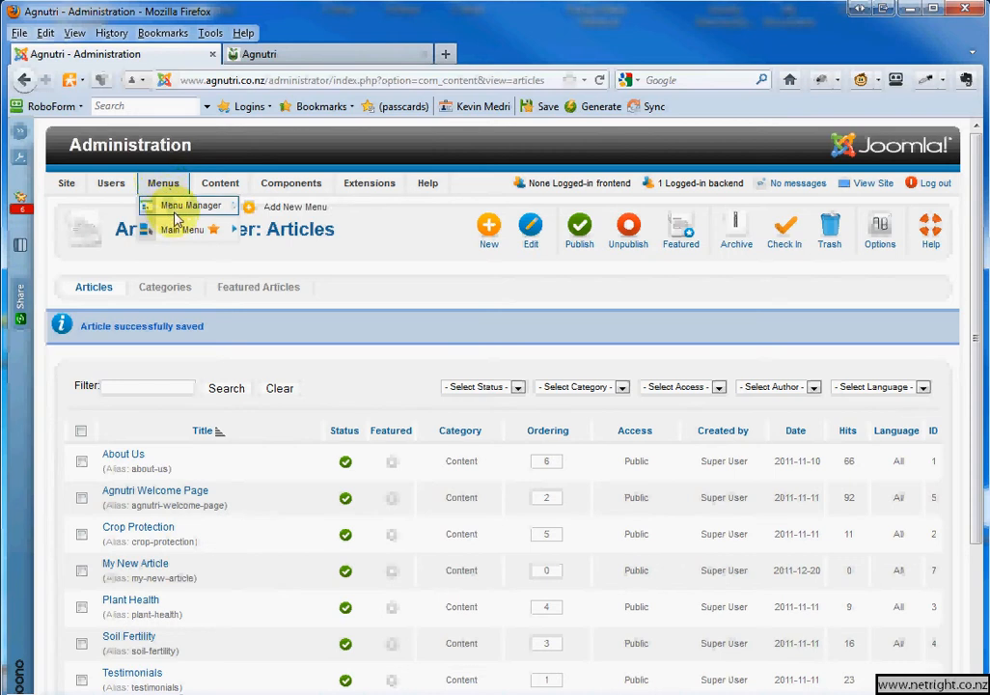
pyautogui.moveTo(179, 235)
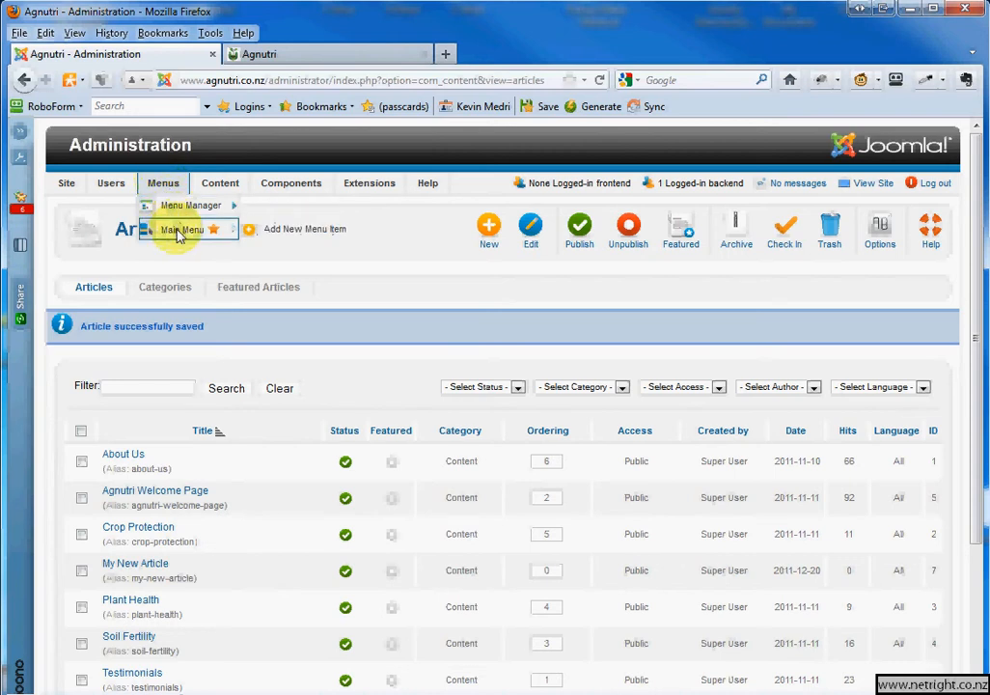
pyautogui.click(322, 238)
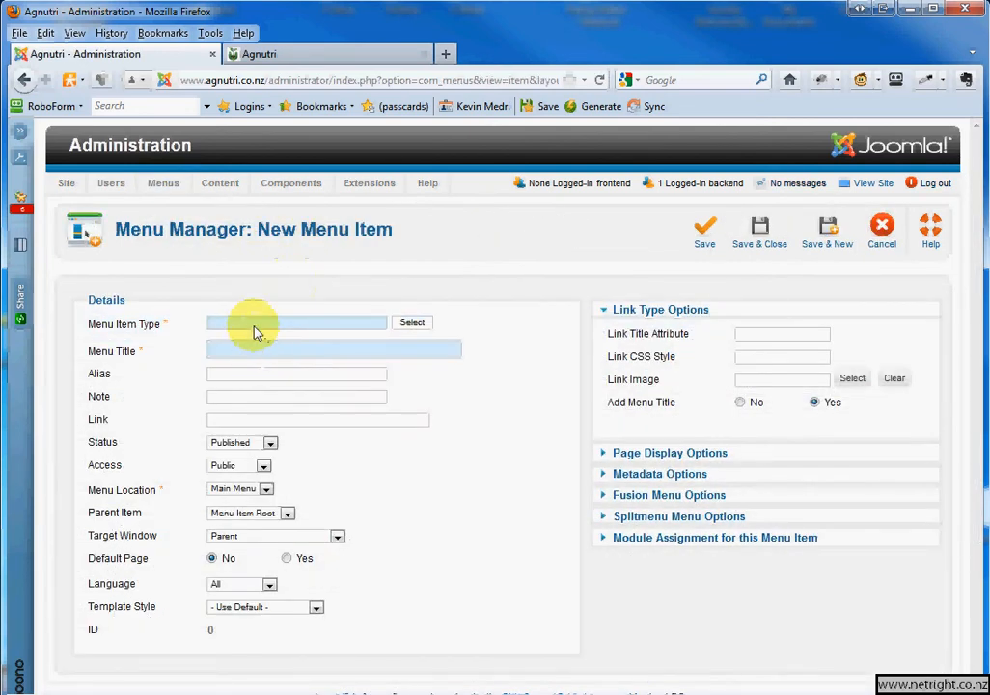
pyautogui.click(413, 322)
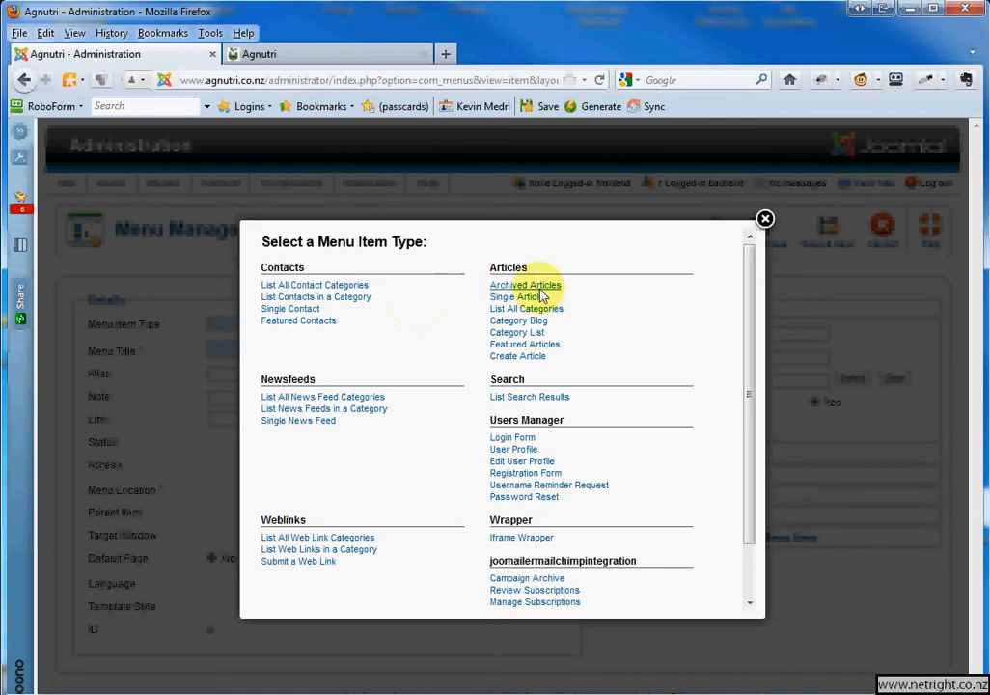
pyautogui.click(511, 299)
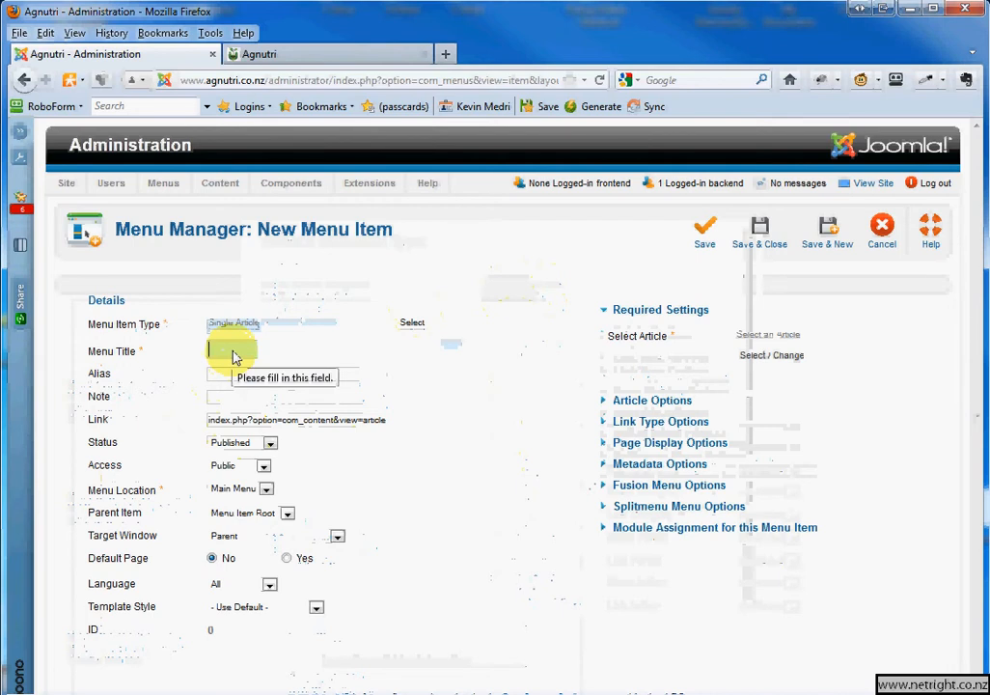
pyautogui.write('My New Article')
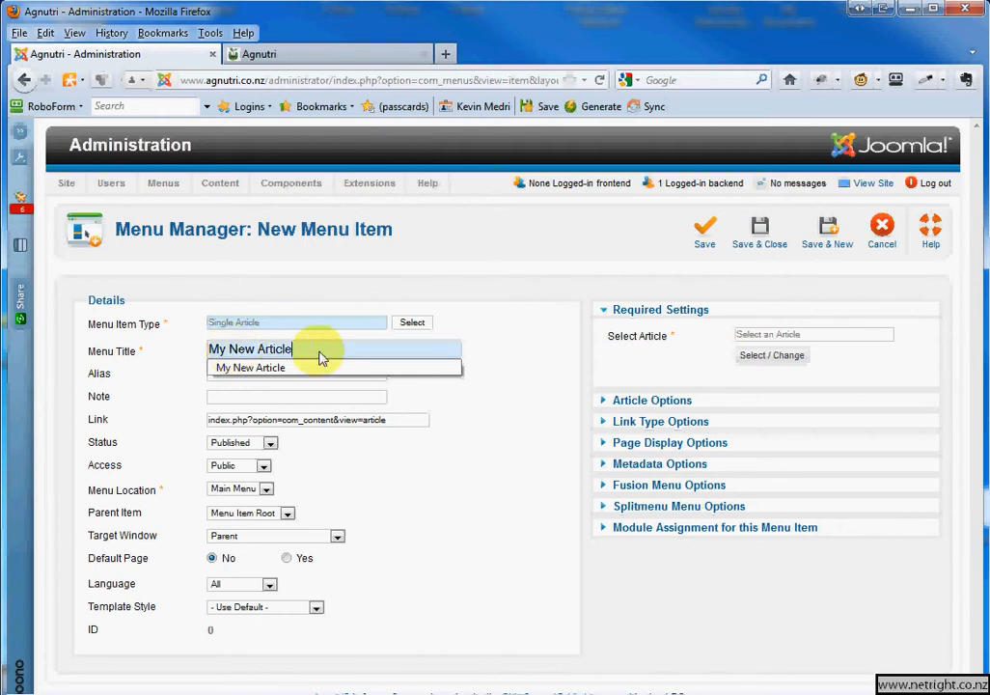
pyautogui.click(421, 399)
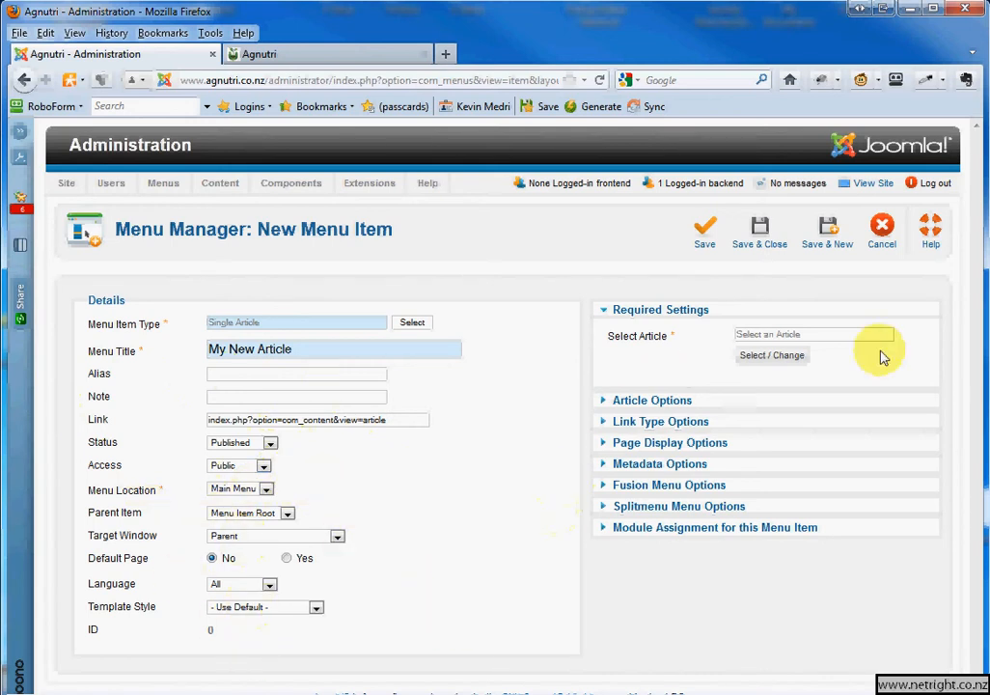
# - Filter the article list by "new" and assign the article "My New Article" to the menu item
pyautogui.moveTo(657, 337)
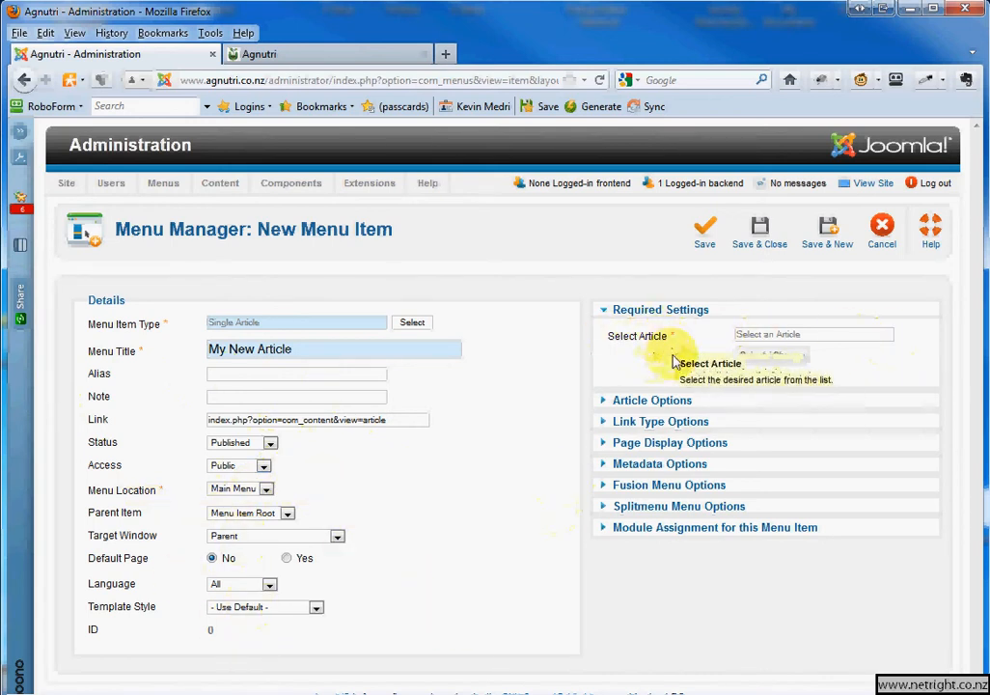
pyautogui.click(784, 357)
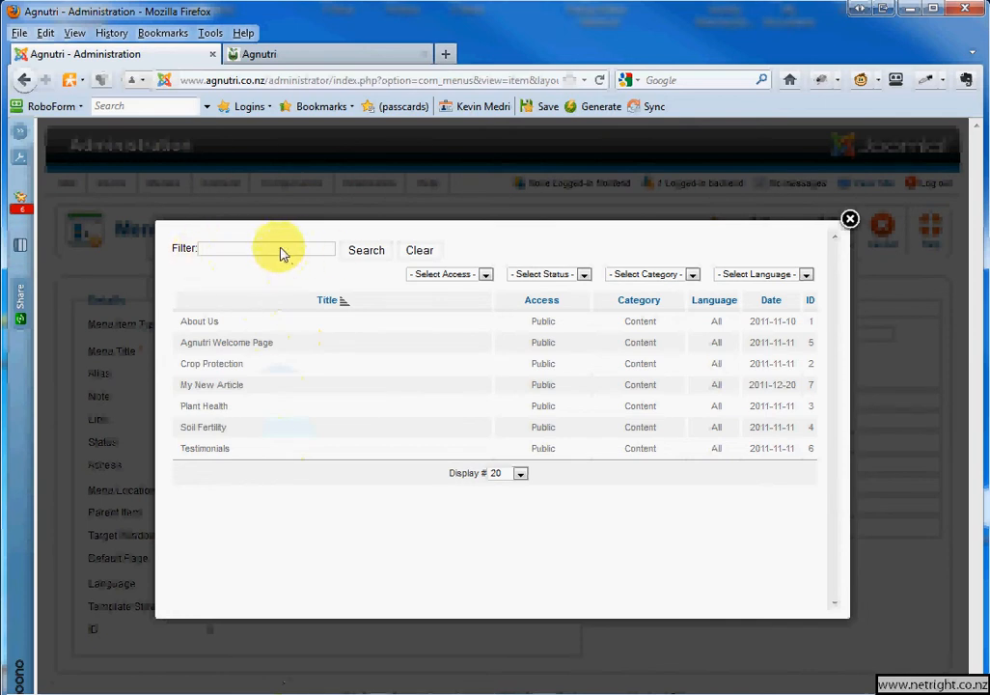
pyautogui.click(283, 250)
pyautogui.write('new')
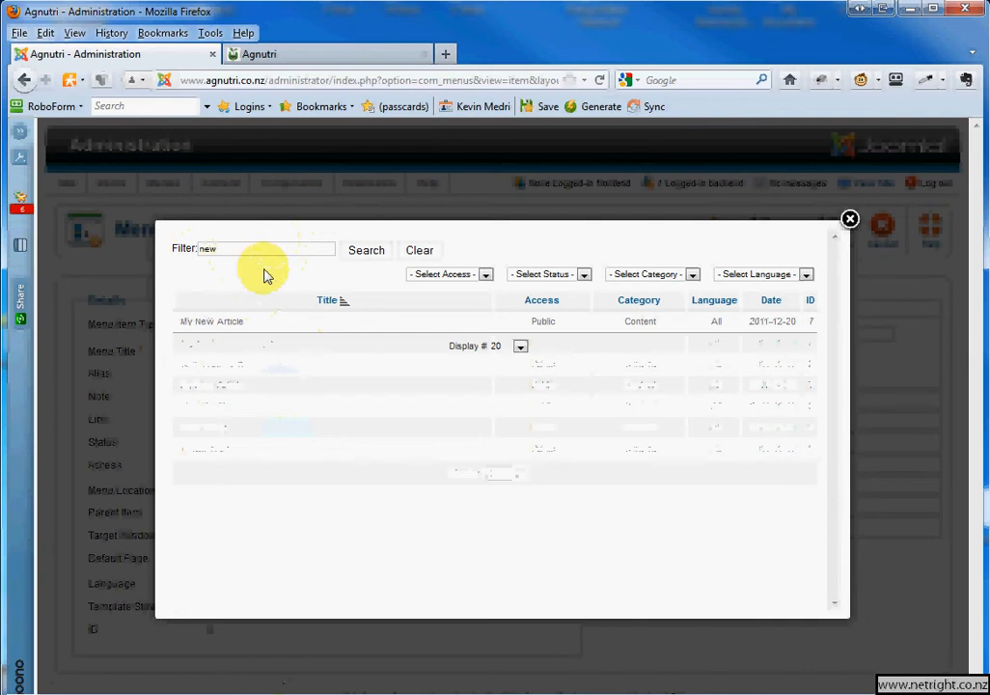
pyautogui.click(232, 323)
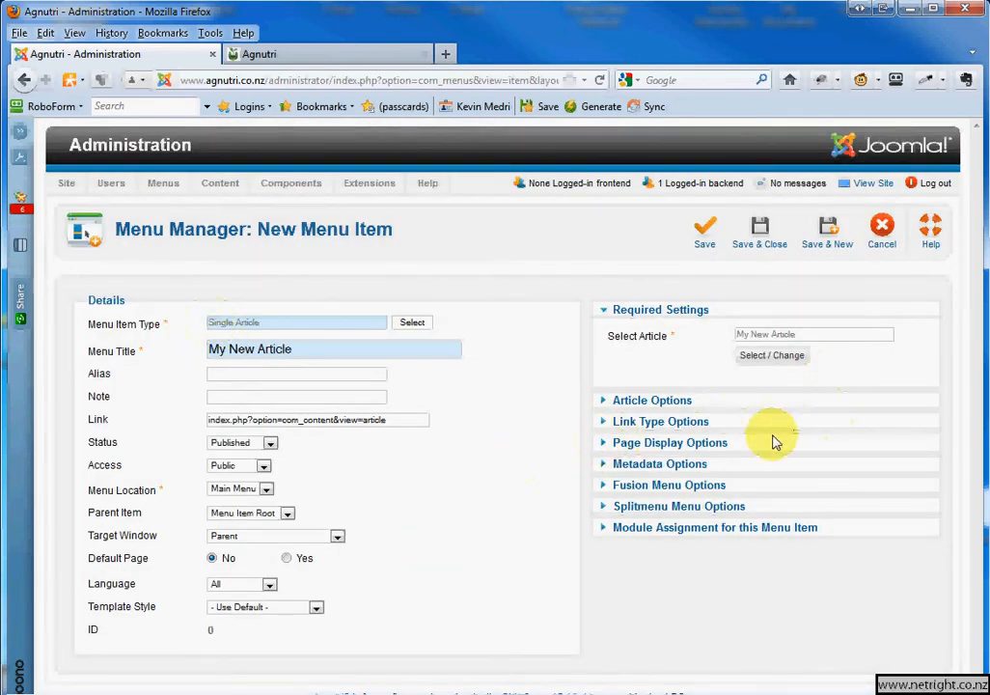
# - Set the menu item's browser page title to "Agnutri - My New Article", then save and close the item
pyautogui.click(600, 446)
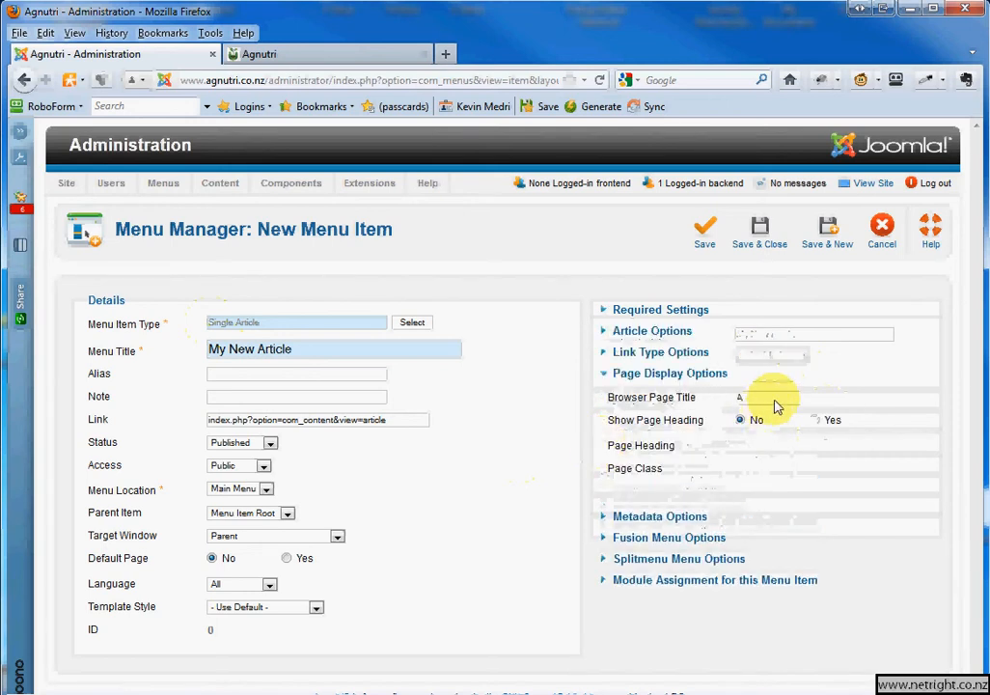
pyautogui.click(777, 398)
pyautogui.write('Agn')
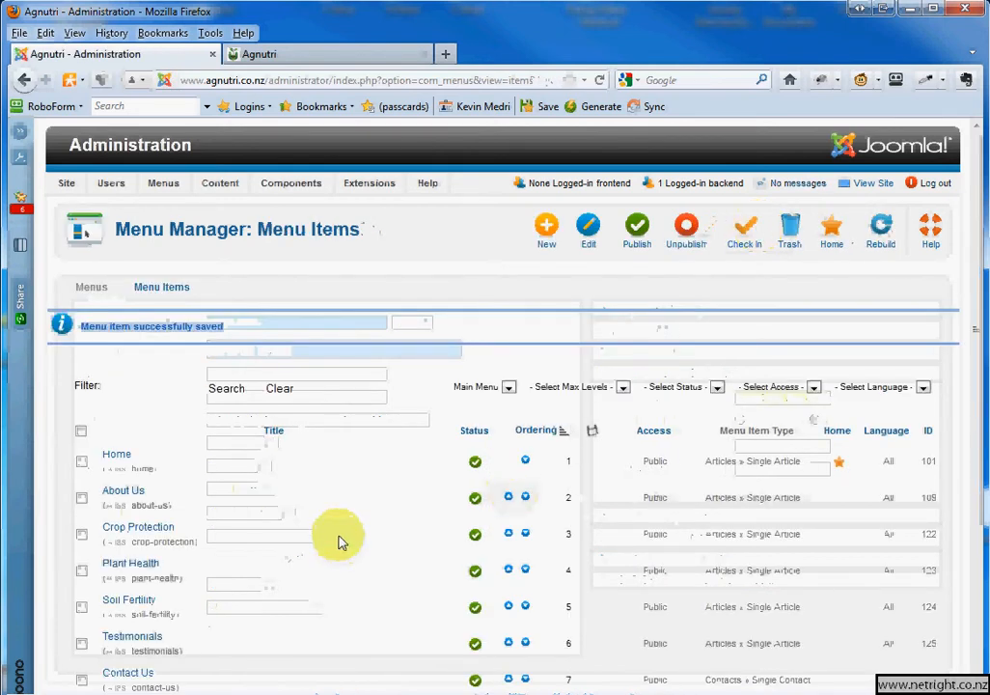
pyautogui.scroll(-3, 154, 565)
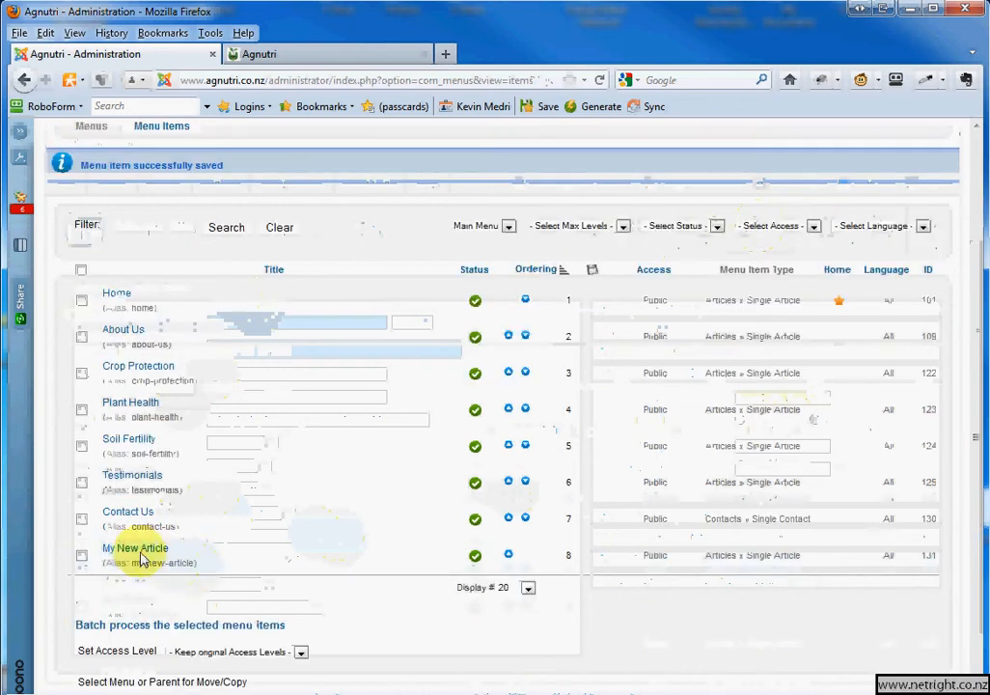
pyautogui.scroll(3, 256, 514)
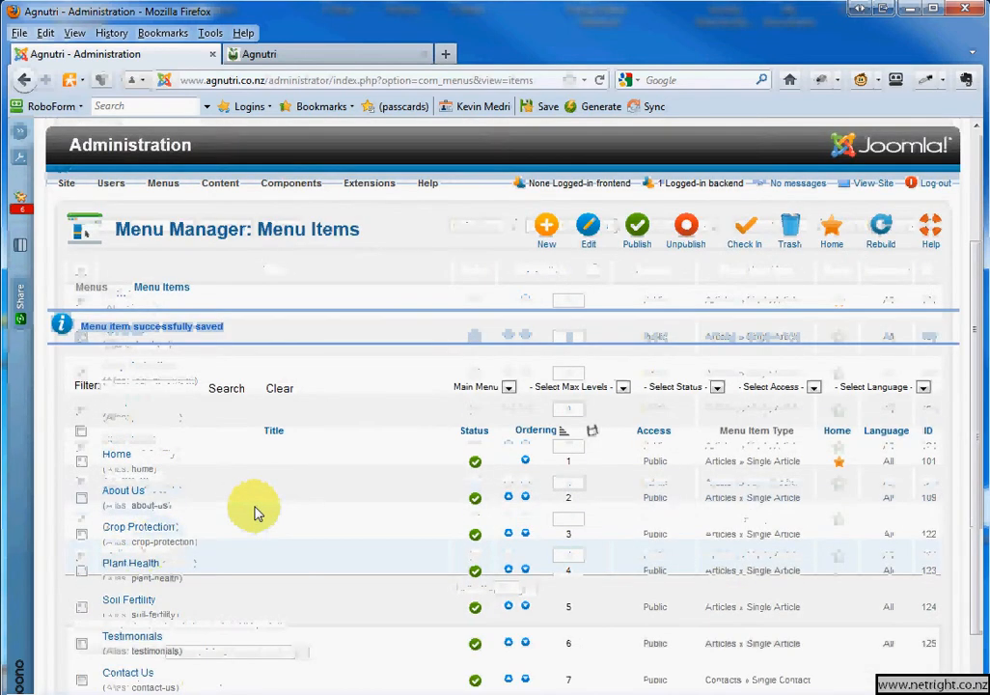
# - View the My New Article page on the public website, enlarge its garden image and close the popup
pyautogui.click(305, 55)
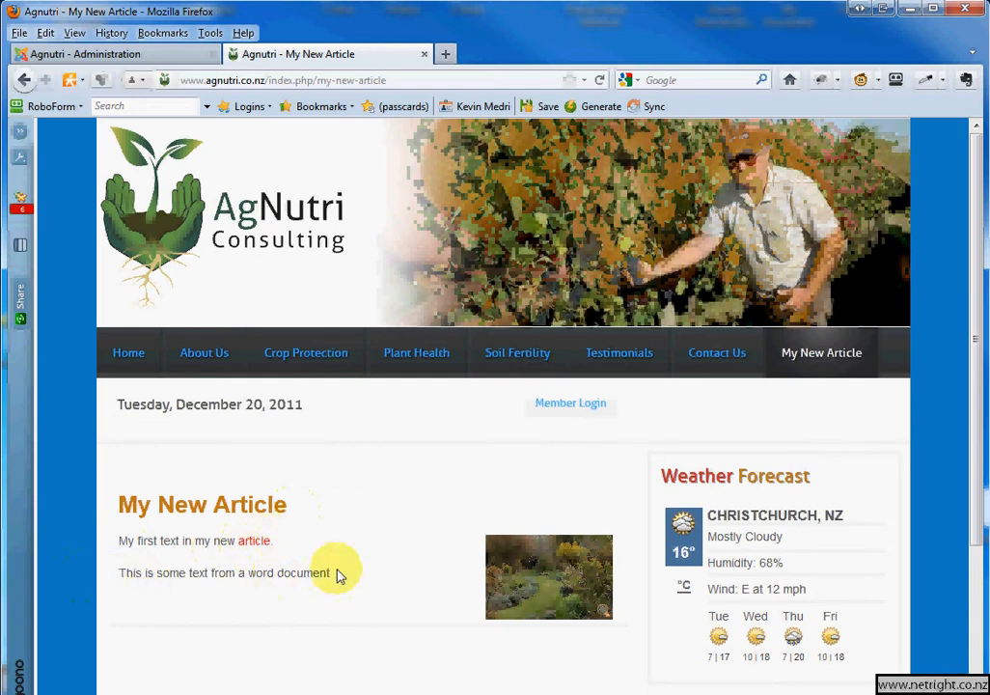
pyautogui.scroll(-3, 376, 593)
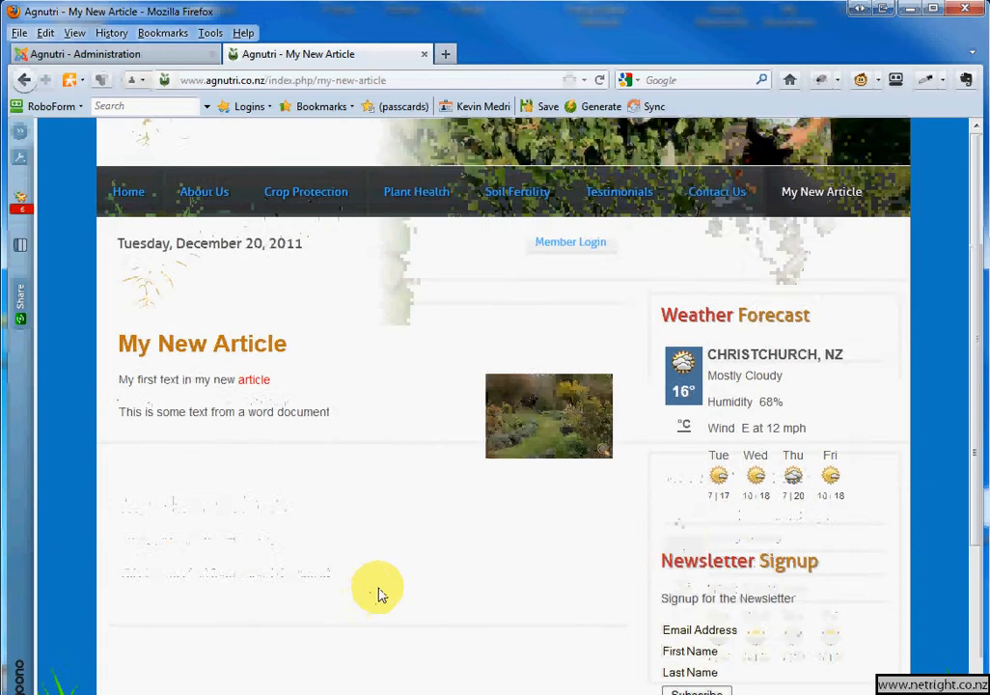
pyautogui.scroll(3, 379, 593)
pyautogui.scroll(-3, 379, 593)
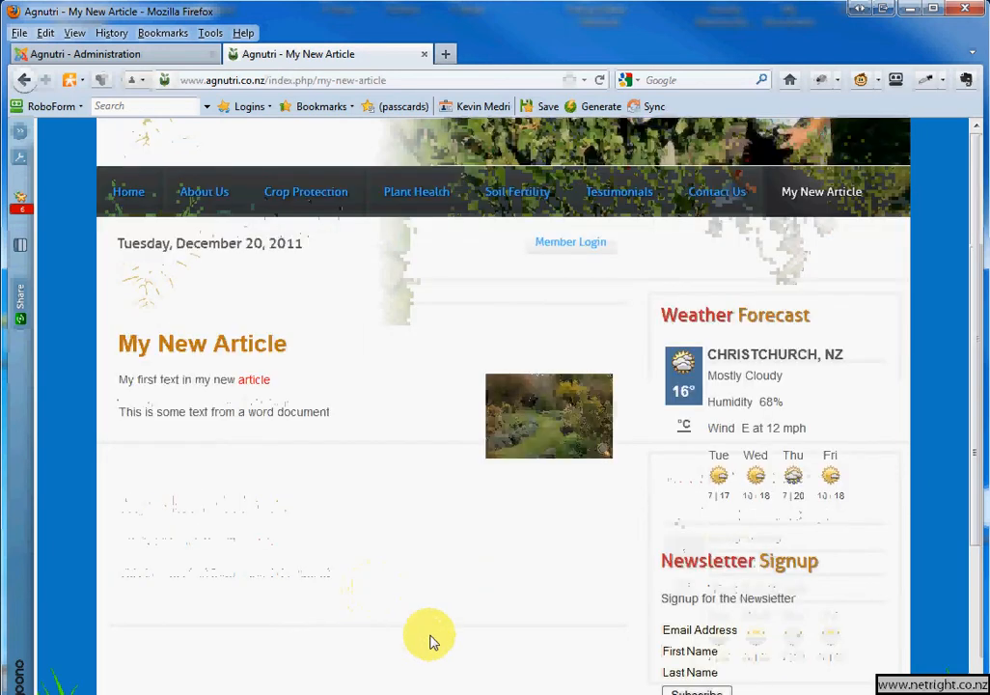
pyautogui.click(569, 433)
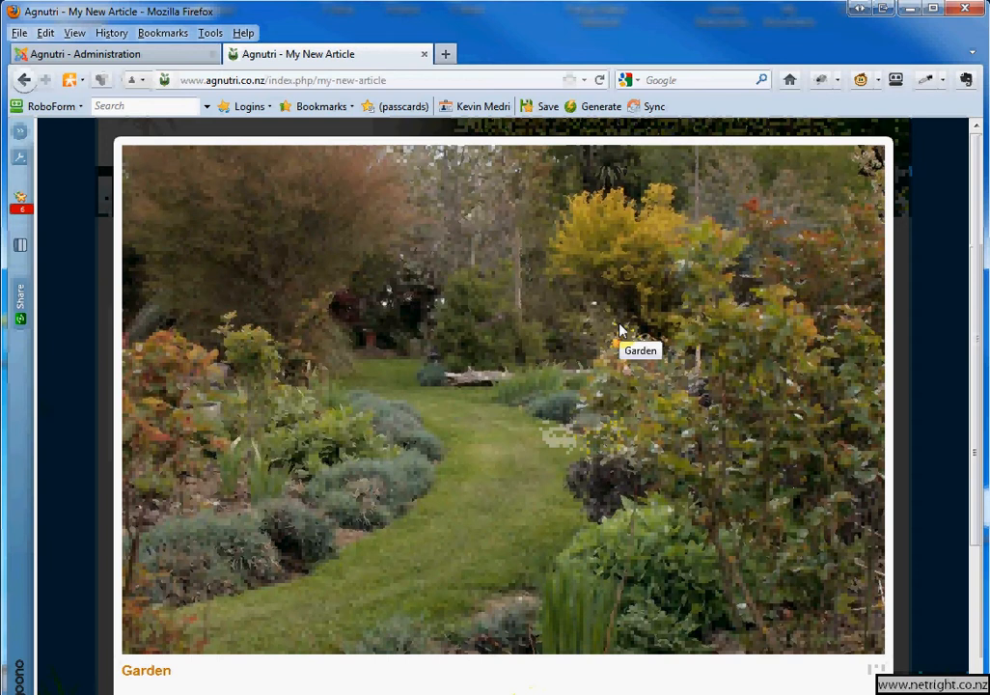
pyautogui.click(875, 667)
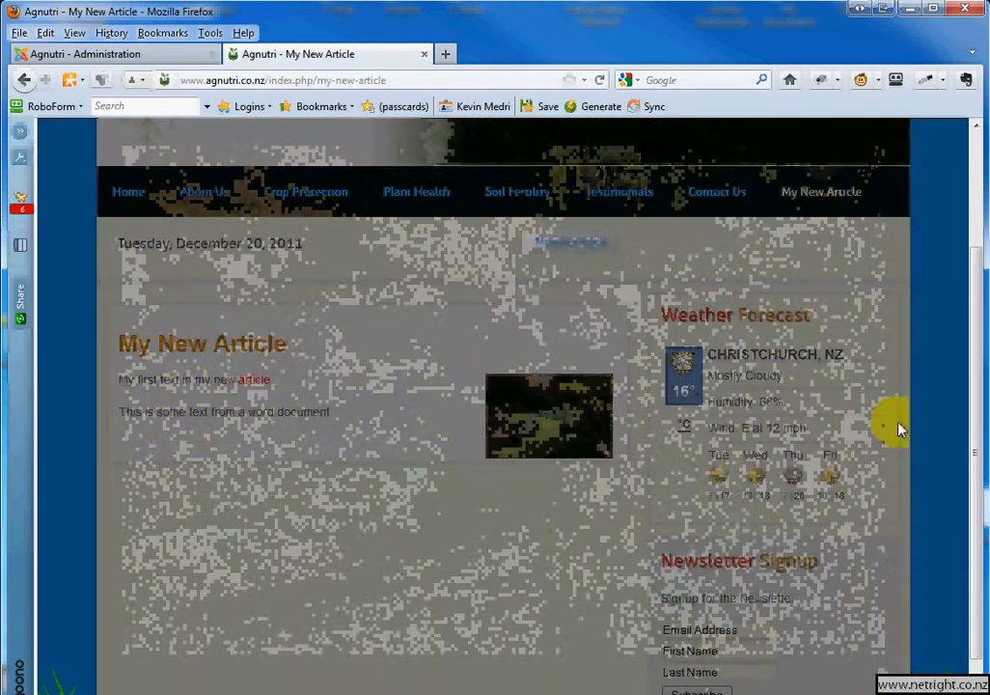
pyautogui.scroll(3, 411, 539)
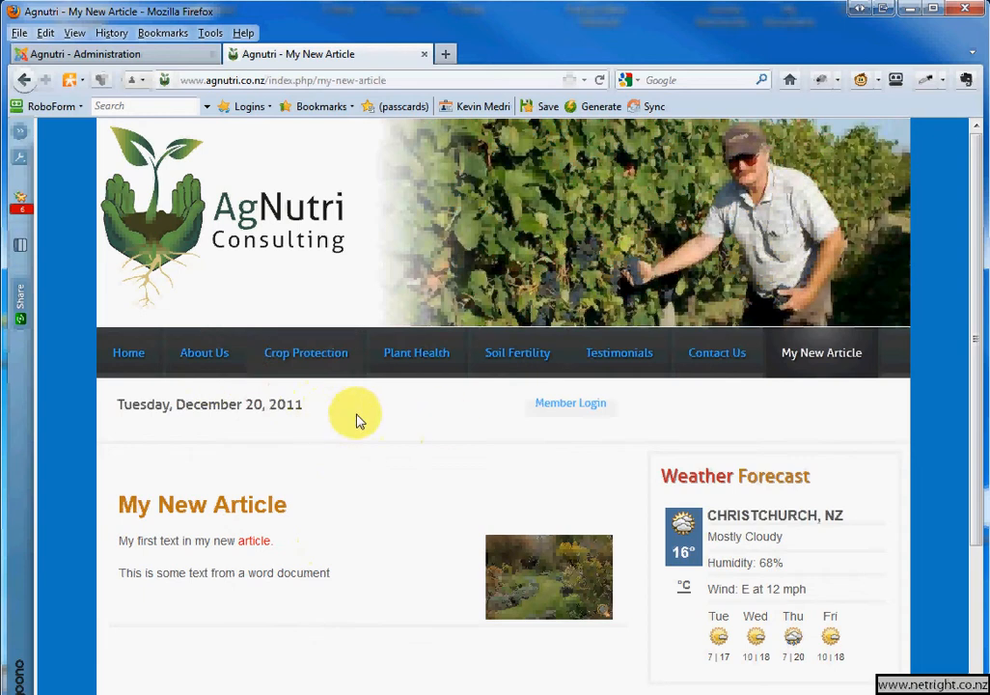
# - Reopen the My New Article menu item, set its parent item to Crop Protection and save it
pyautogui.click(107, 55)
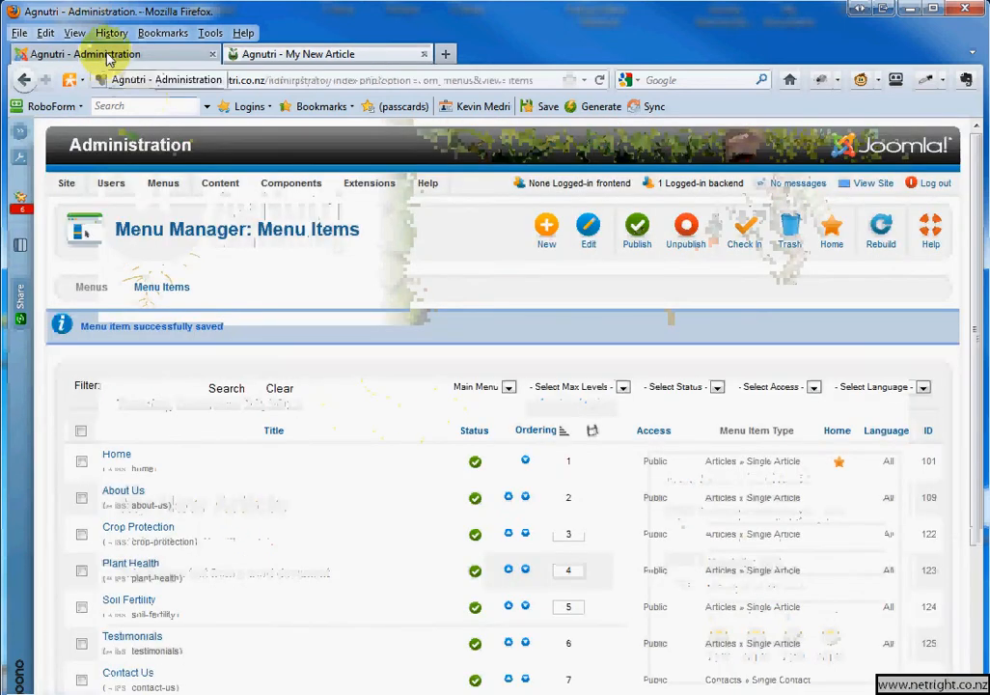
pyautogui.scroll(-5, 281, 552)
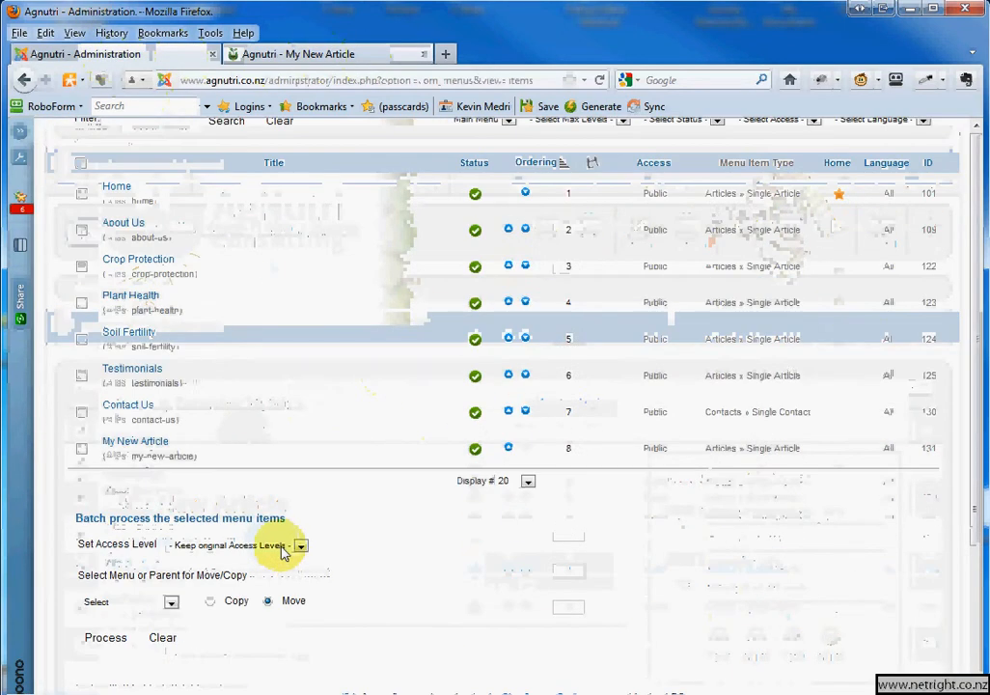
pyautogui.scroll(3, 304, 309)
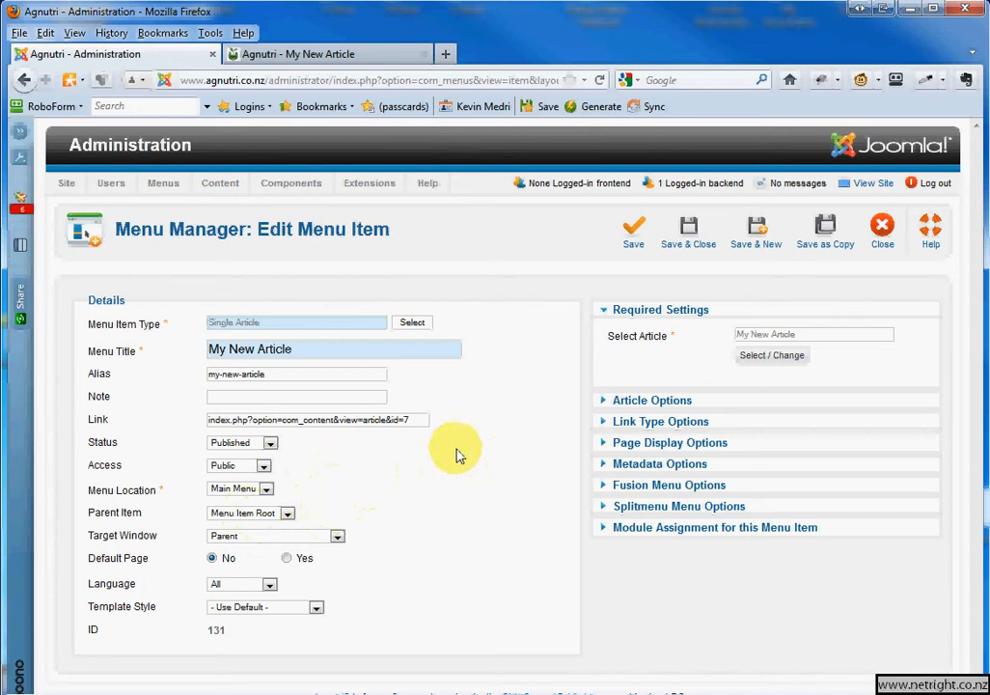
pyautogui.click(287, 515)
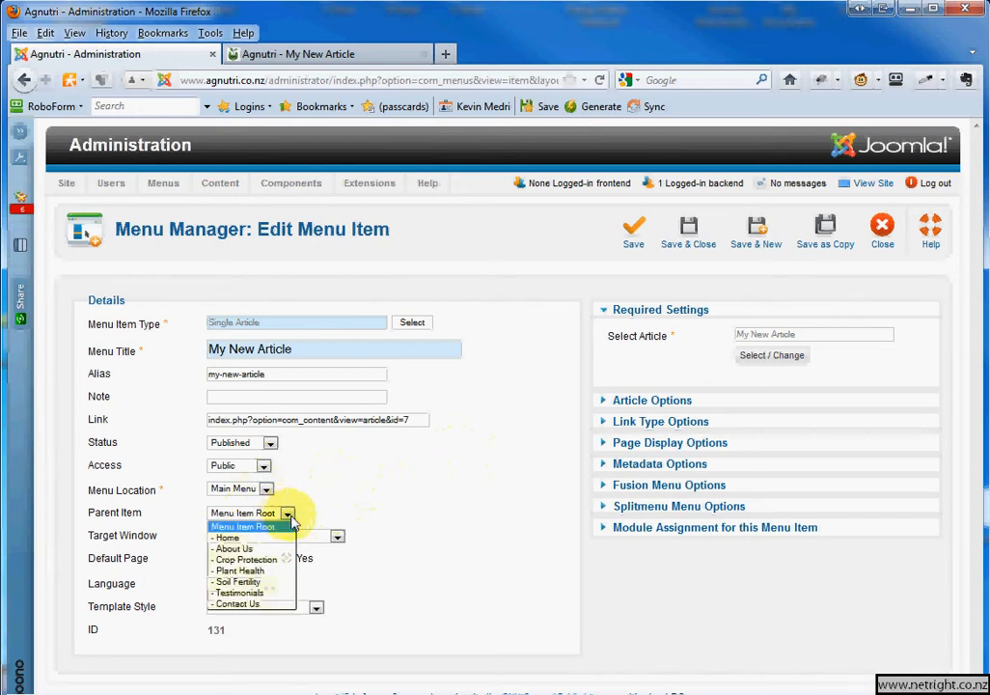
pyautogui.click(289, 521)
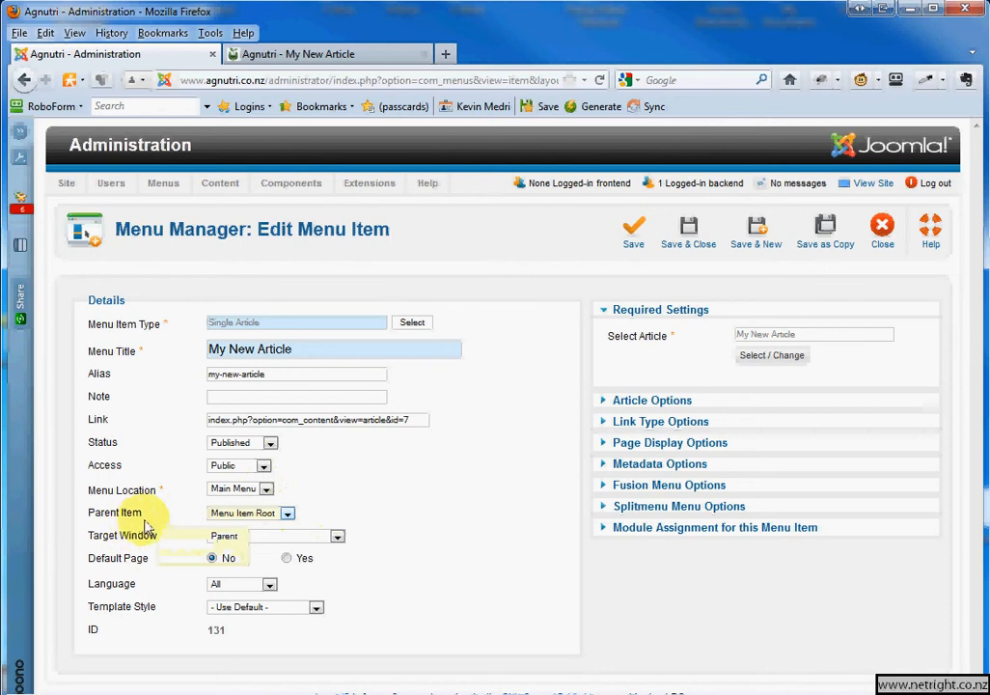
pyautogui.click(288, 513)
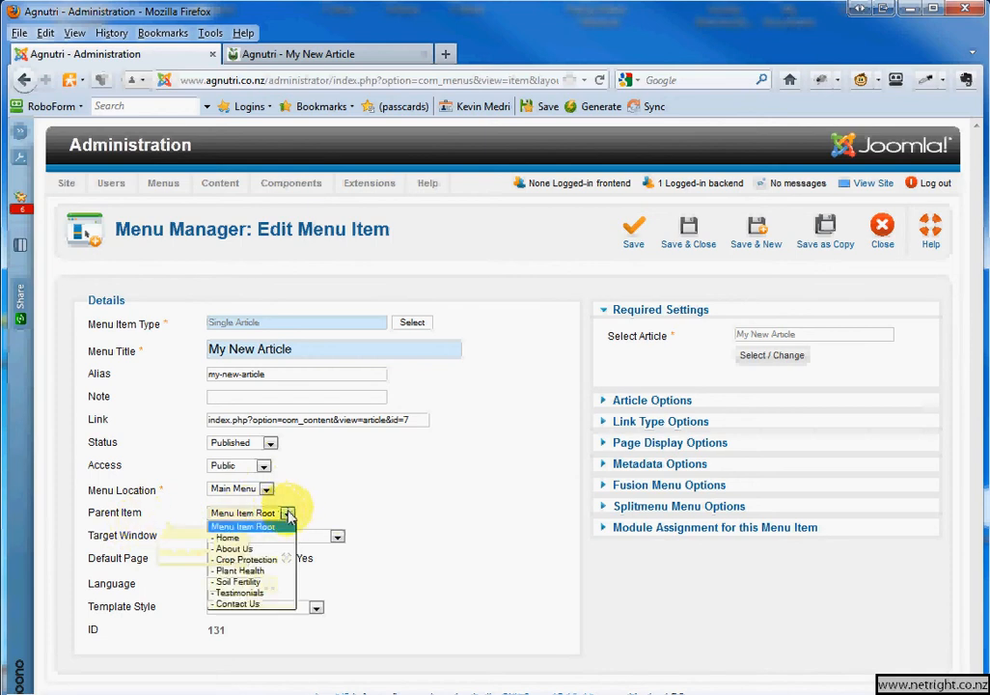
pyautogui.click(247, 560)
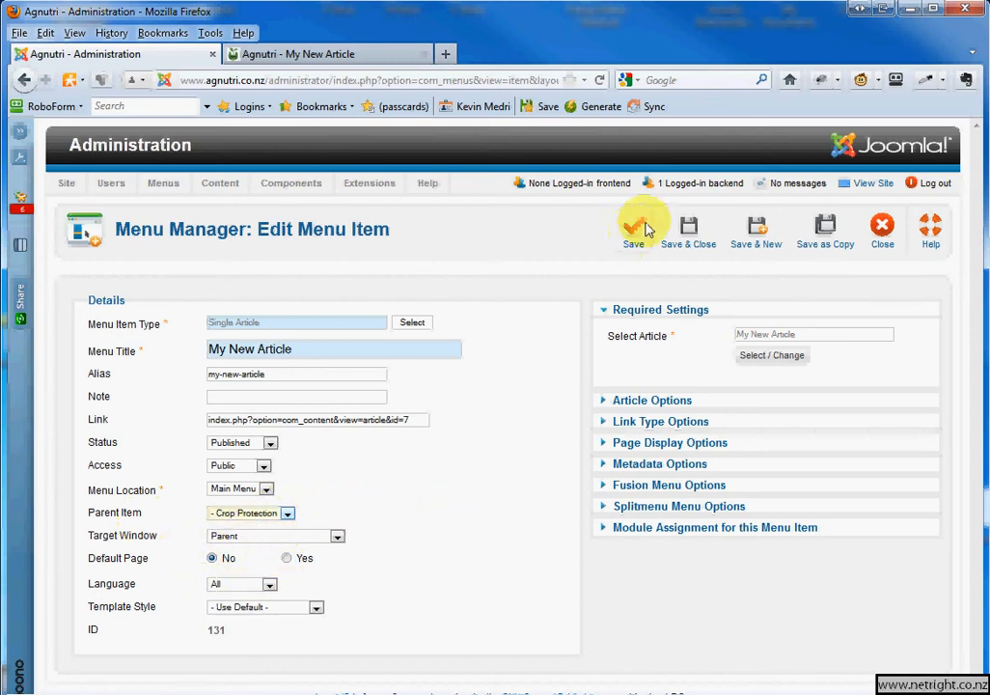
# - Reload the public website from its home page and open My New Article from the Crop Protection submenu
pyautogui.click(352, 56)
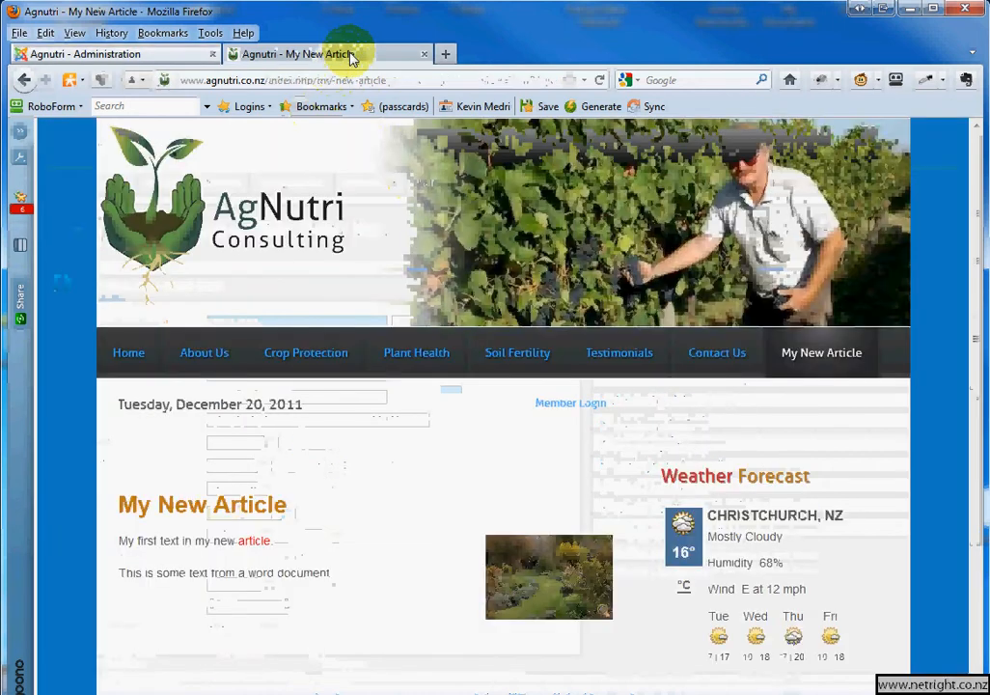
pyautogui.click(599, 80)
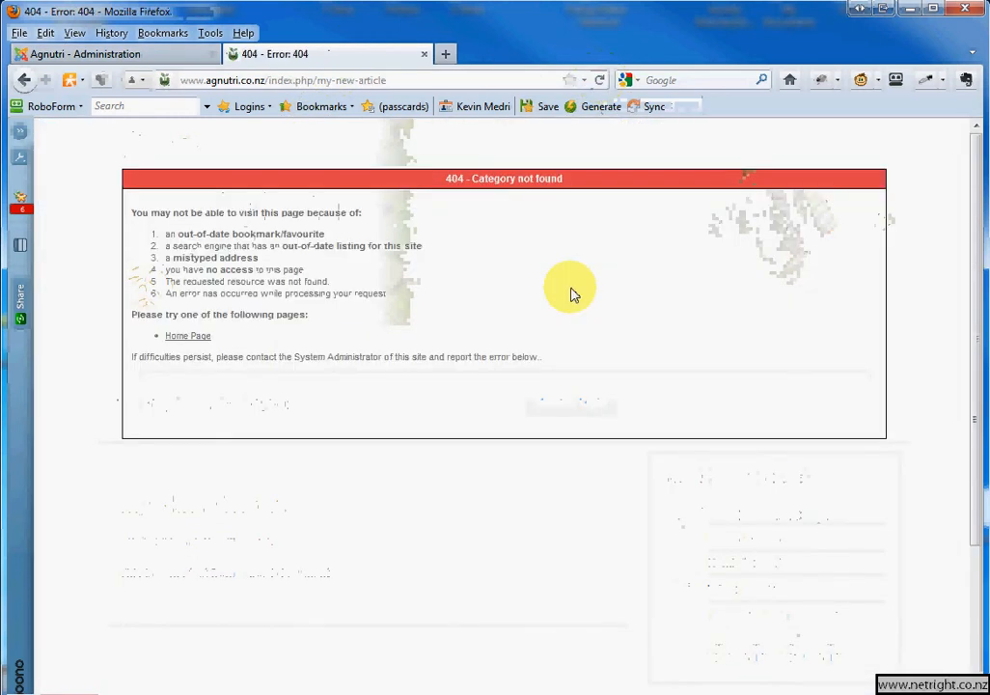
pyautogui.click(24, 81)
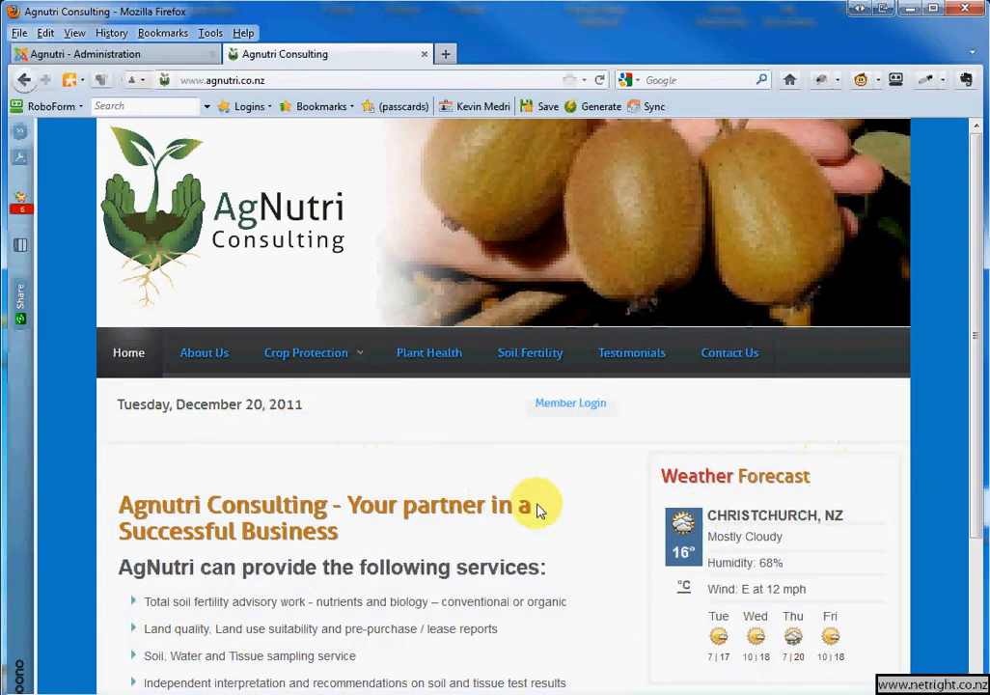
pyautogui.moveTo(274, 365)
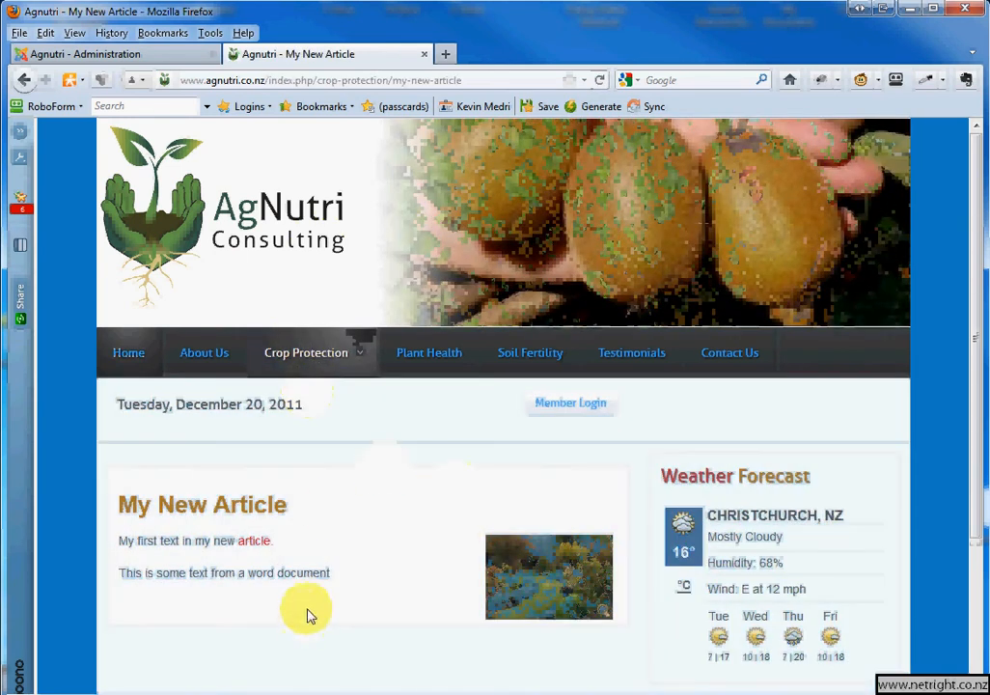
# - Check the garden image popup on the article's page under Crop Protection, close it and review the submenu
pyautogui.scroll(-4, 328, 560)
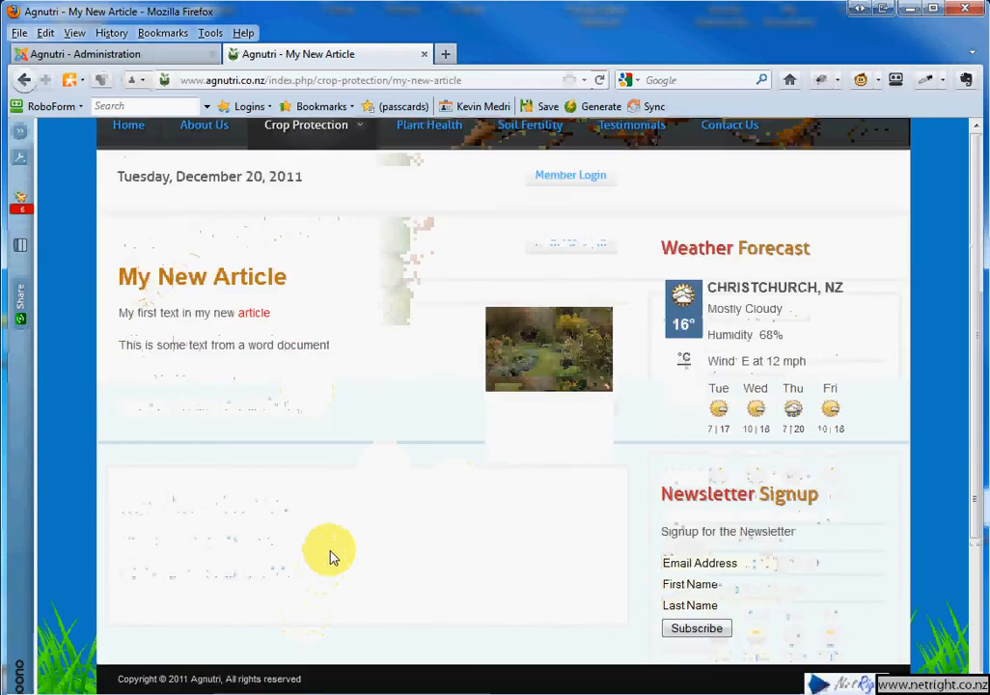
pyautogui.click(545, 349)
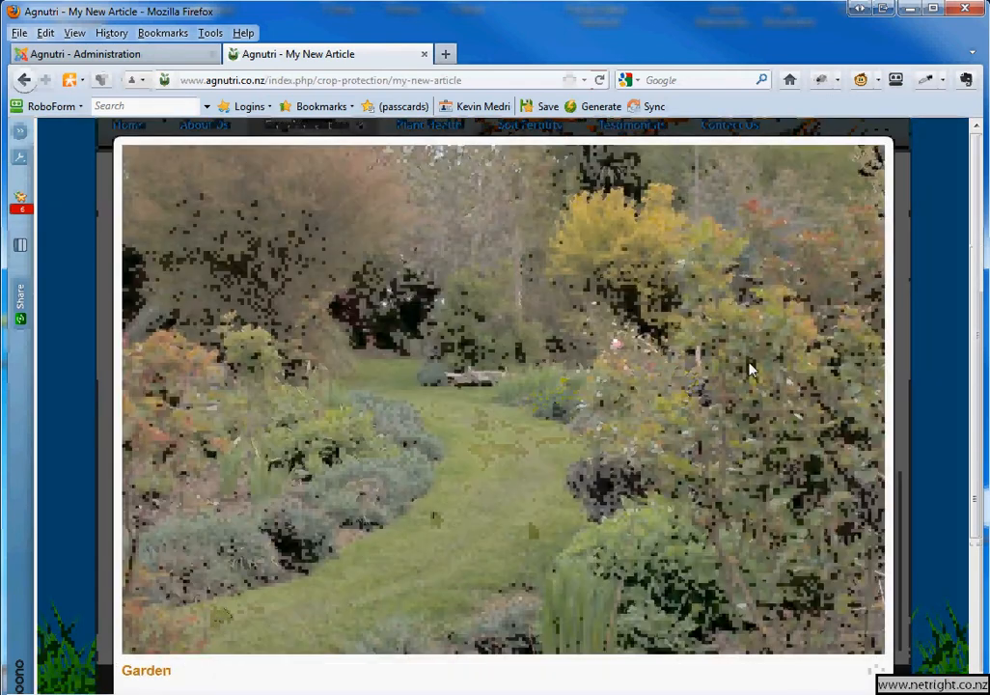
pyautogui.click(927, 394)
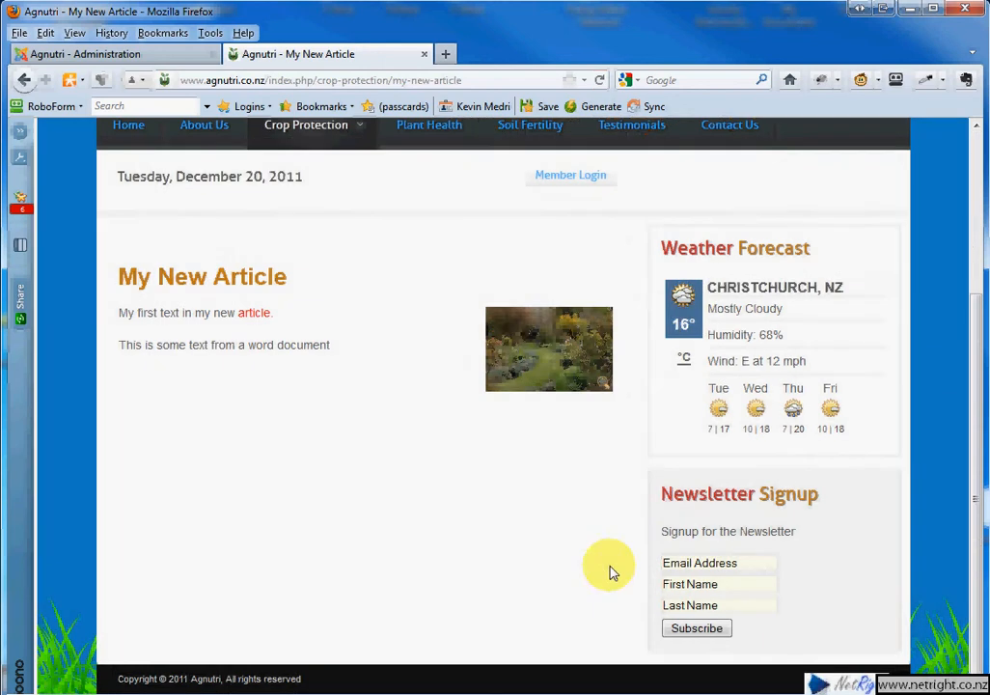
pyautogui.scroll(4, 511, 531)
pyautogui.moveTo(311, 363)
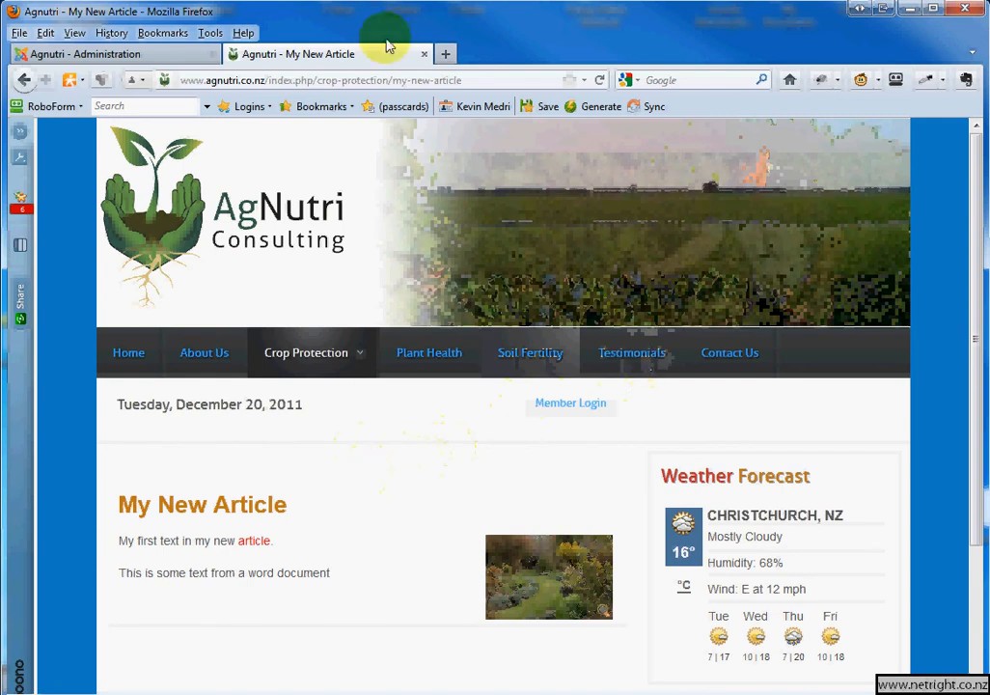
# - Return to the administration site, save and close the My New Article menu item, and log out
pyautogui.click(116, 54)
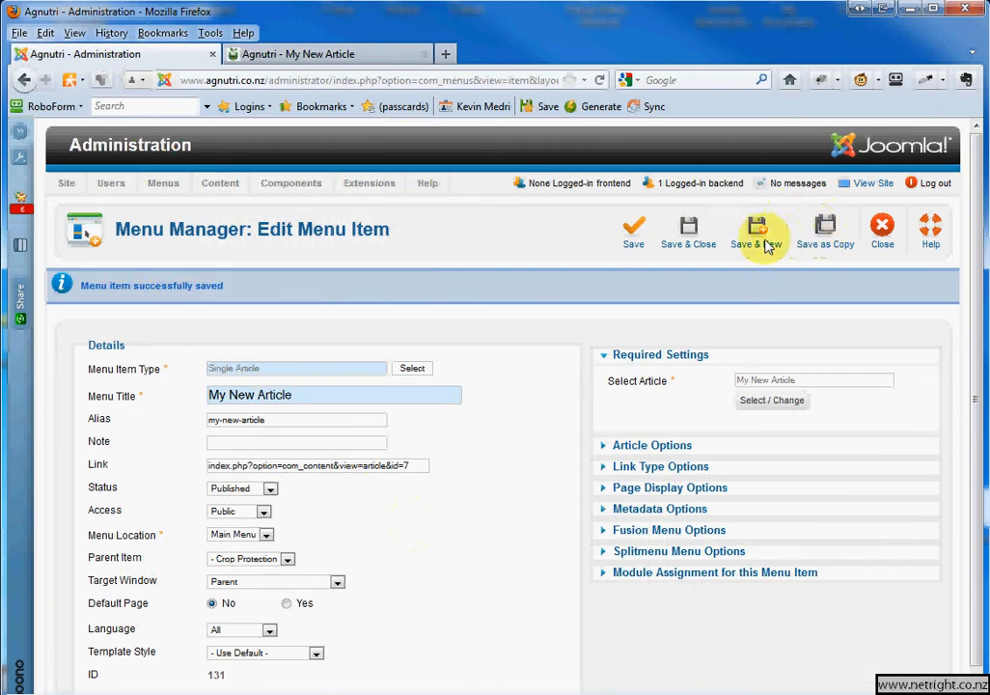
pyautogui.click(699, 235)
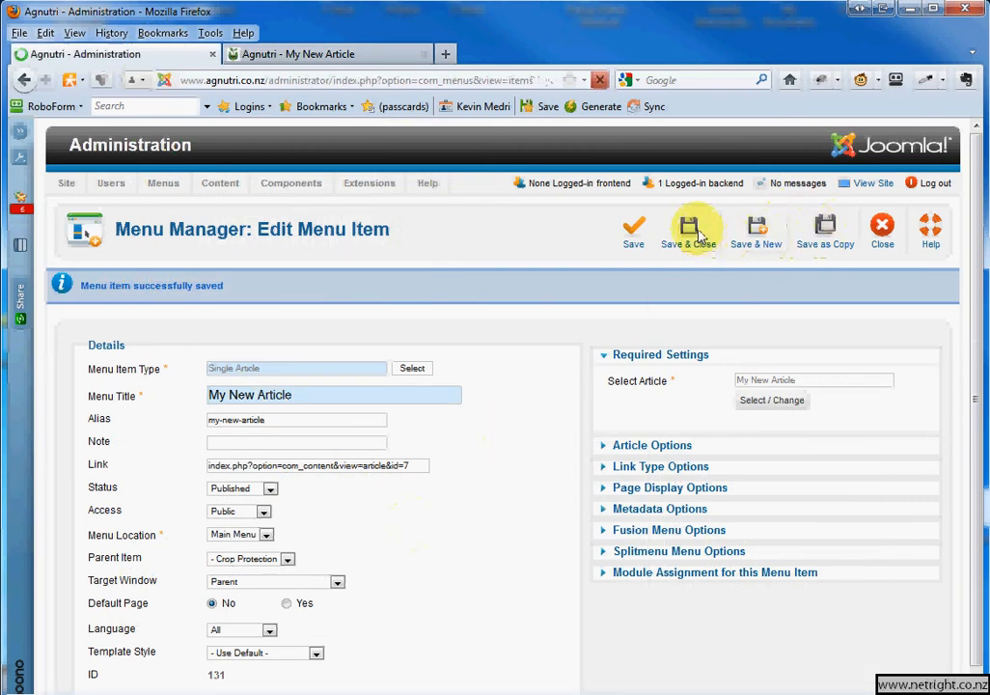
pyautogui.click(939, 185)
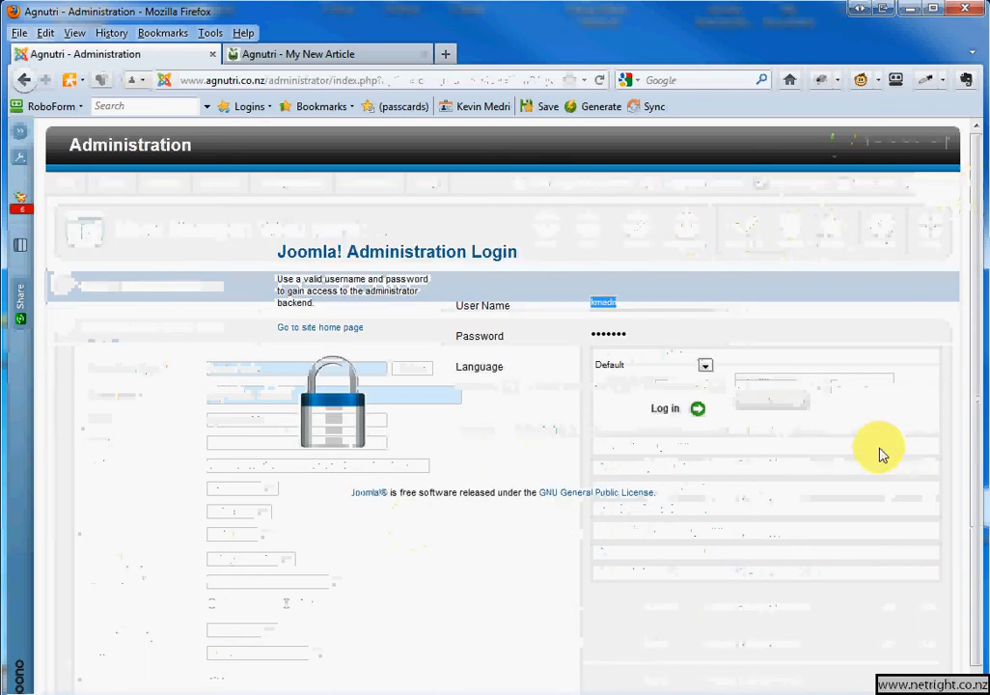